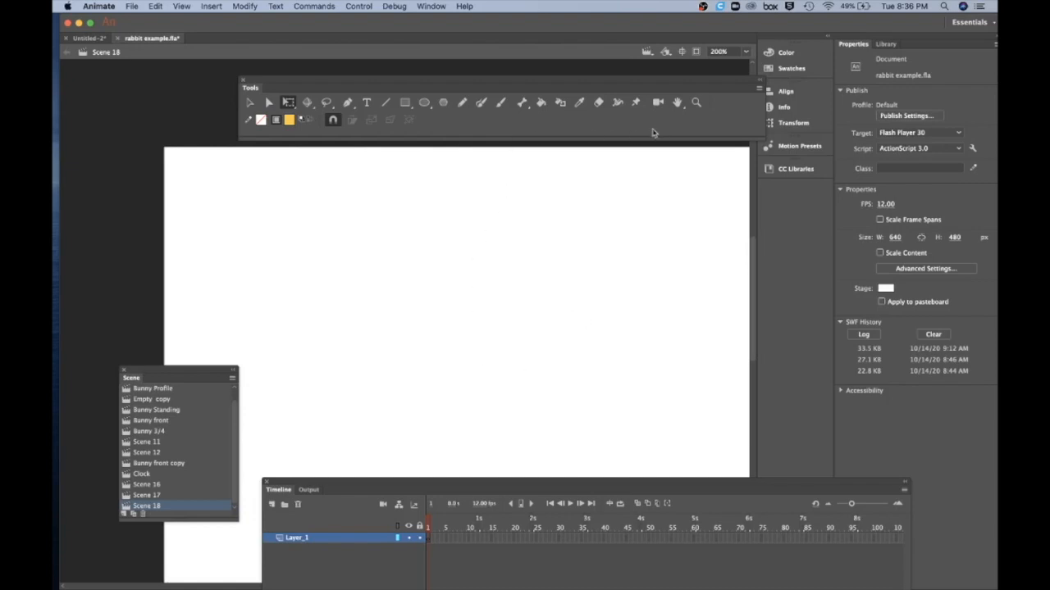
# Paint a solid, roughly round blob in dark blue #003399 near the centre of the stage with a size 18 brush.
pyautogui.click(697, 102)
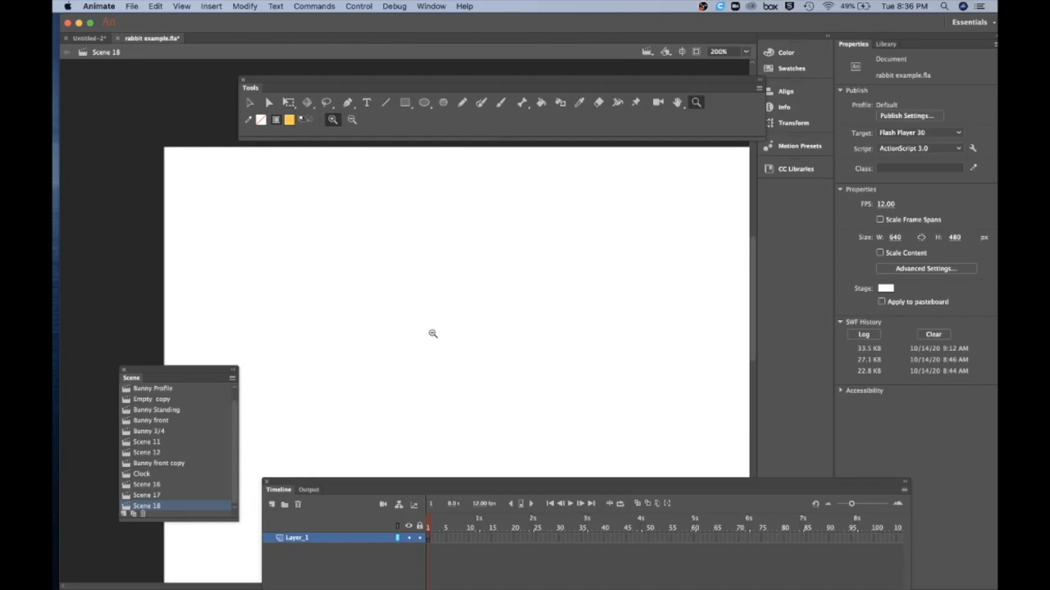
pyautogui.keyDown('alt'); pyautogui.click(432, 334); pyautogui.keyUp('alt')
pyautogui.scroll(4, 433, 334)
pyautogui.scroll(-5, 433, 336)
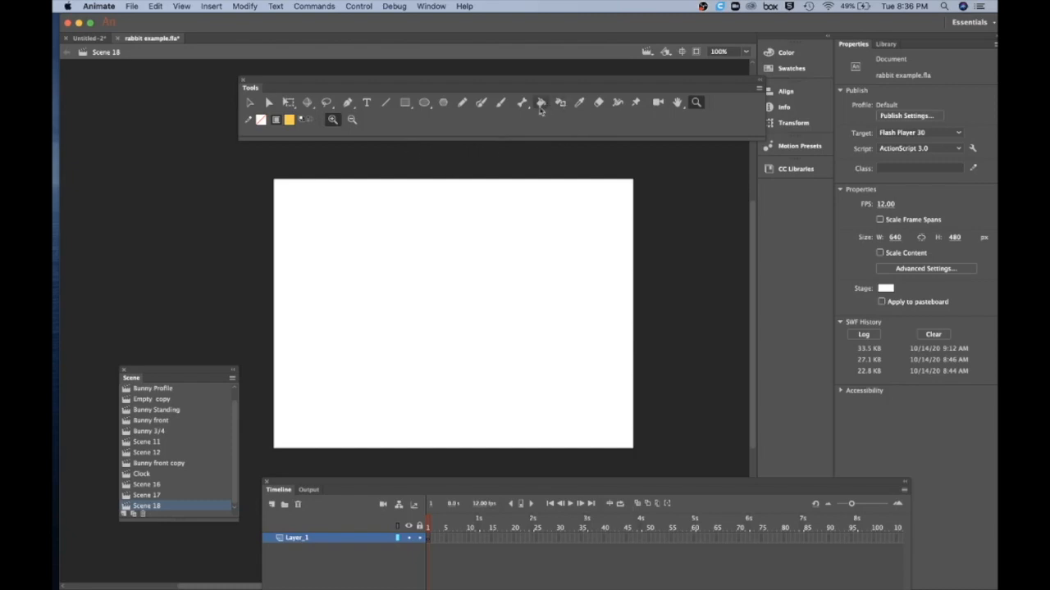
pyautogui.click(500, 101)
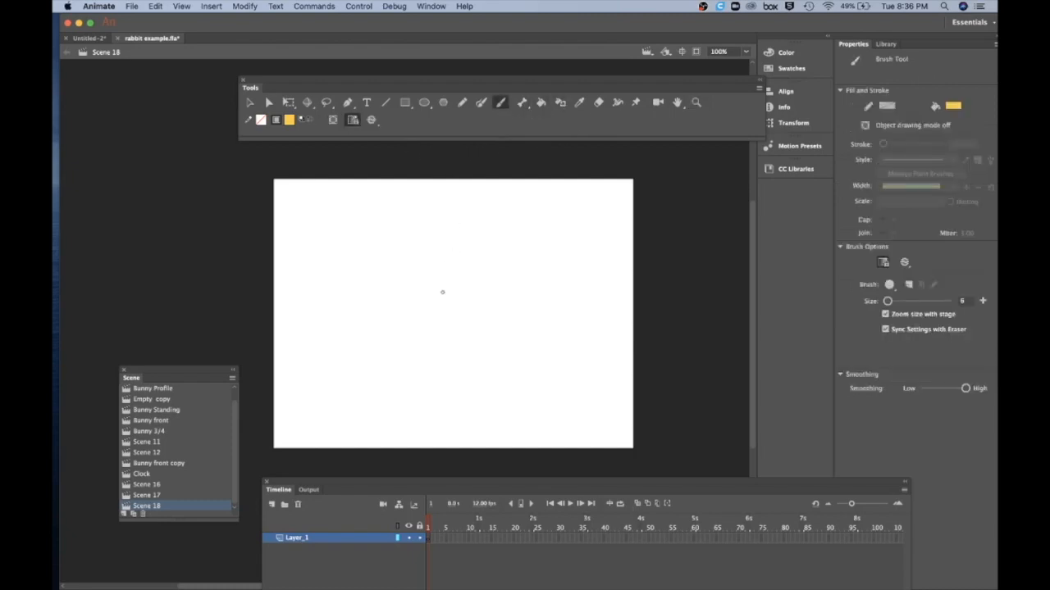
pyautogui.press(']')
pyautogui.click(290, 121)
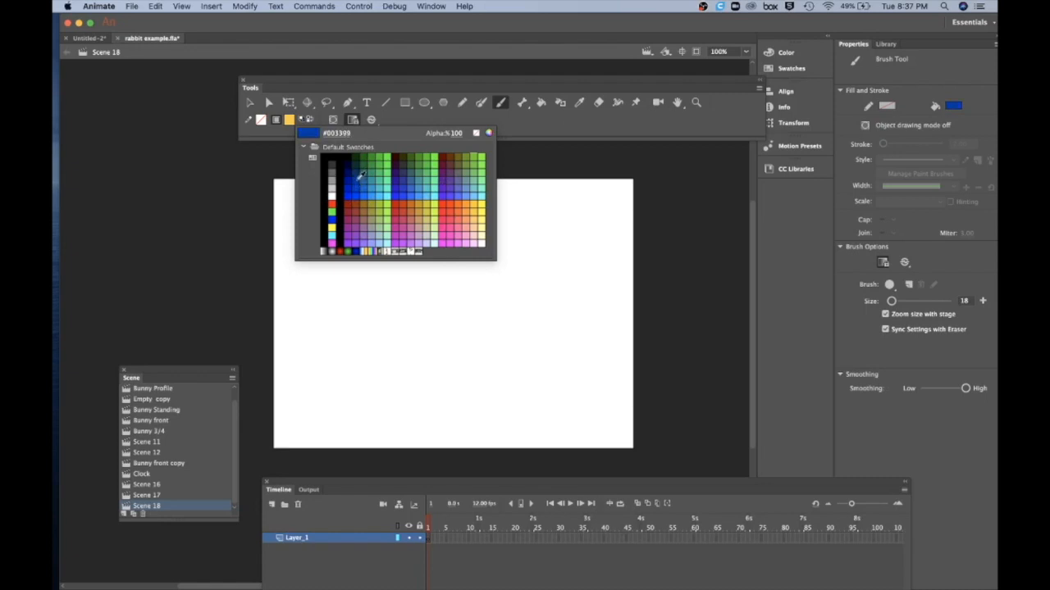
pyautogui.click(359, 177)
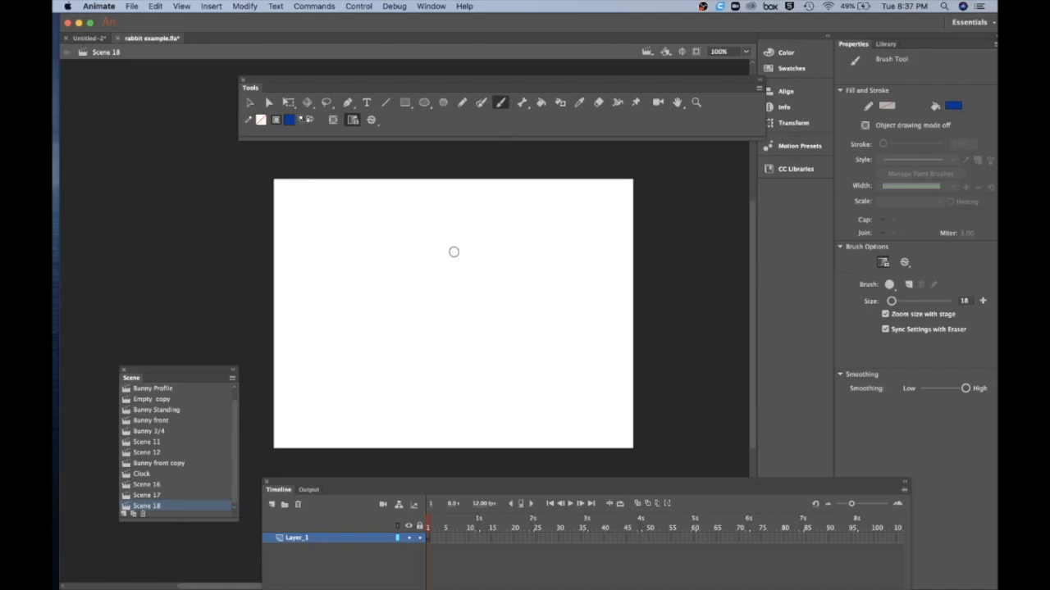
pyautogui.moveTo(449, 244)
pyautogui.mouseDown()
pyautogui.moveTo(408, 277)
pyautogui.moveTo(406, 311)
pyautogui.moveTo(426, 344)
pyautogui.moveTo(453, 355)
pyautogui.moveTo(511, 337)
pyautogui.moveTo(520, 297)
pyautogui.moveTo(511, 271)
pyautogui.moveTo(481, 250)
pyautogui.moveTo(447, 247)
pyautogui.moveTo(499, 262)
pyautogui.moveTo(515, 299)
pyautogui.moveTo(490, 261)
pyautogui.moveTo(435, 252)
pyautogui.moveTo(412, 298)
pyautogui.moveTo(427, 336)
pyautogui.moveTo(451, 348)
pyautogui.moveTo(496, 344)
pyautogui.moveTo(512, 287)
pyautogui.moveTo(486, 266)
pyautogui.moveTo(428, 270)
pyautogui.moveTo(423, 321)
pyautogui.moveTo(461, 338)
pyautogui.moveTo(484, 335)
pyautogui.moveTo(503, 311)
pyautogui.moveTo(490, 275)
pyautogui.moveTo(443, 264)
pyautogui.moveTo(422, 302)
pyautogui.moveTo(455, 330)
pyautogui.moveTo(485, 311)
pyautogui.moveTo(478, 276)
pyautogui.moveTo(485, 328)
pyautogui.moveTo(487, 308)
pyautogui.moveTo(443, 273)
pyautogui.moveTo(475, 276)
pyautogui.moveTo(428, 295)
pyautogui.moveTo(462, 322)
pyautogui.moveTo(439, 287)
pyautogui.moveTo(459, 294)
pyautogui.moveTo(446, 311)
pyautogui.moveTo(454, 300)
pyautogui.moveTo(477, 331)
pyautogui.moveTo(478, 300)
pyautogui.mouseUp()
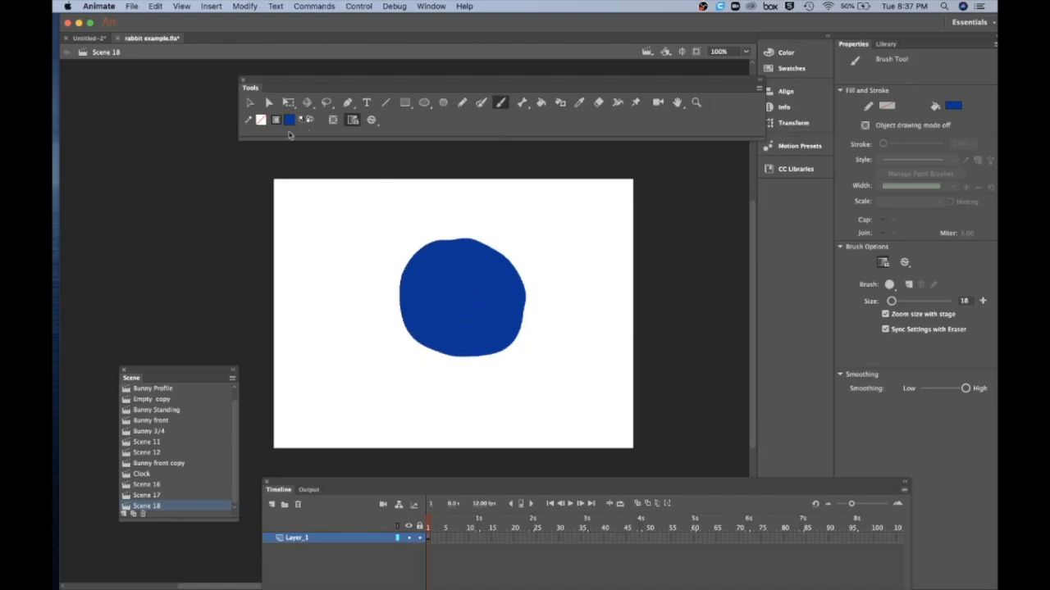
# Draw a bright blue oval about 157 px wide and high with a light blue stroke in the stage's lower-left area.
pyautogui.click(424, 102)
pyautogui.click(430, 110)
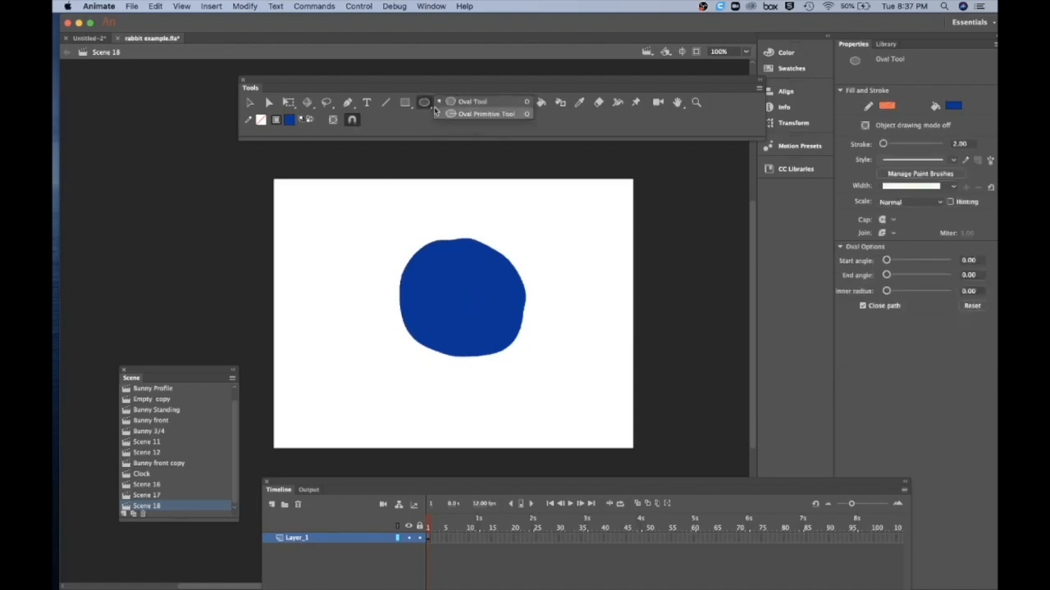
pyautogui.click(456, 105)
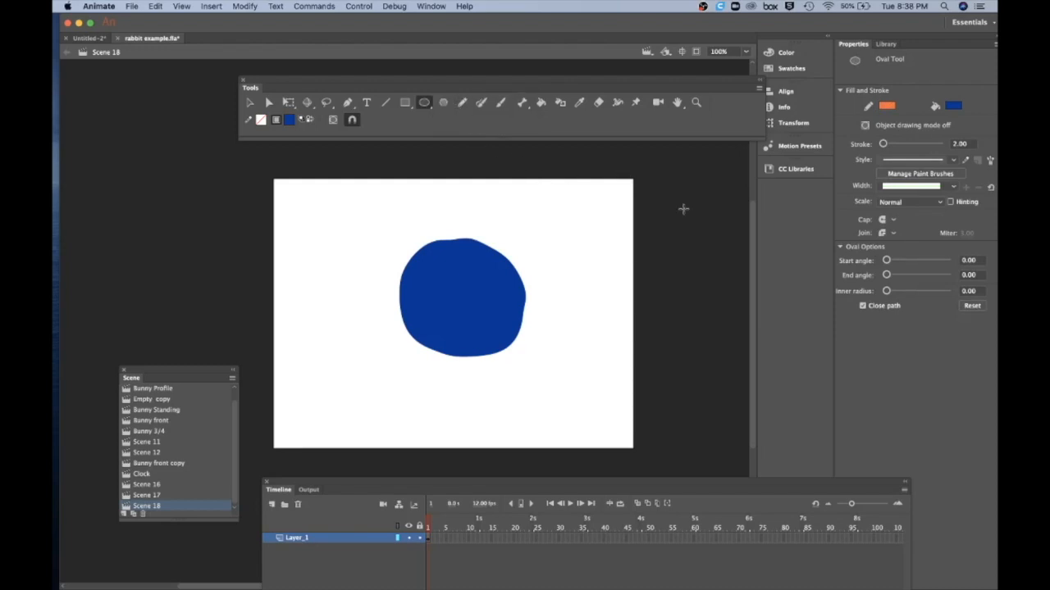
pyautogui.click(885, 108)
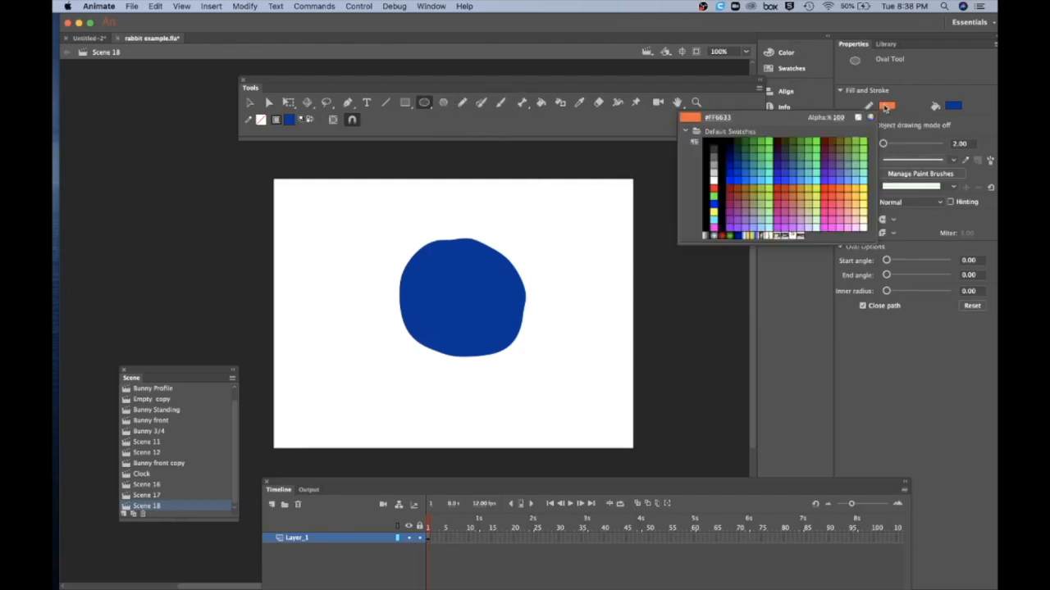
pyautogui.click(768, 179)
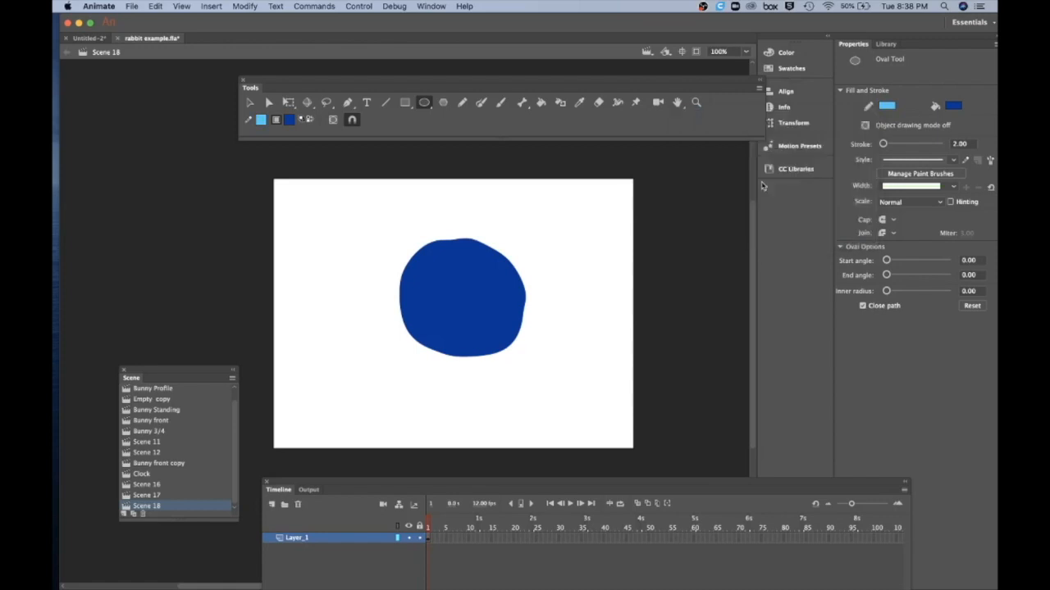
pyautogui.click(953, 105)
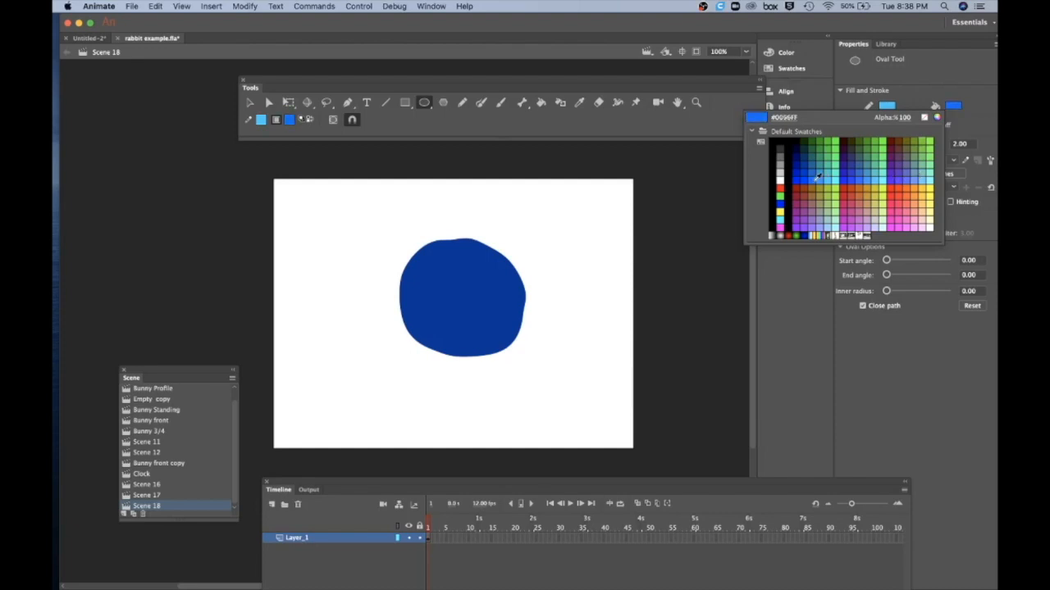
pyautogui.click(818, 176)
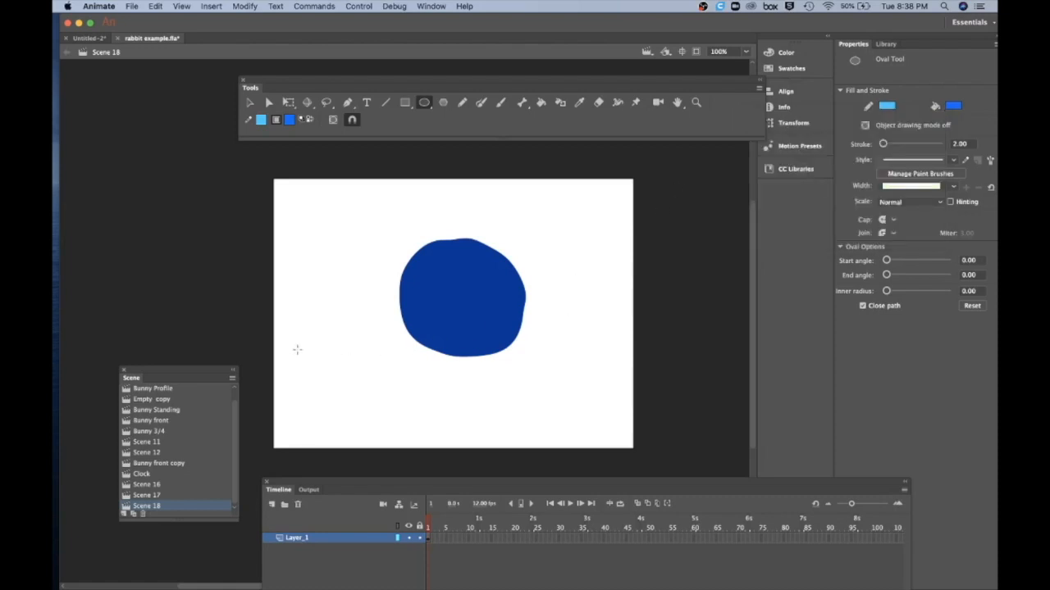
pyautogui.moveTo(294, 344); pyautogui.dragTo(382, 415)
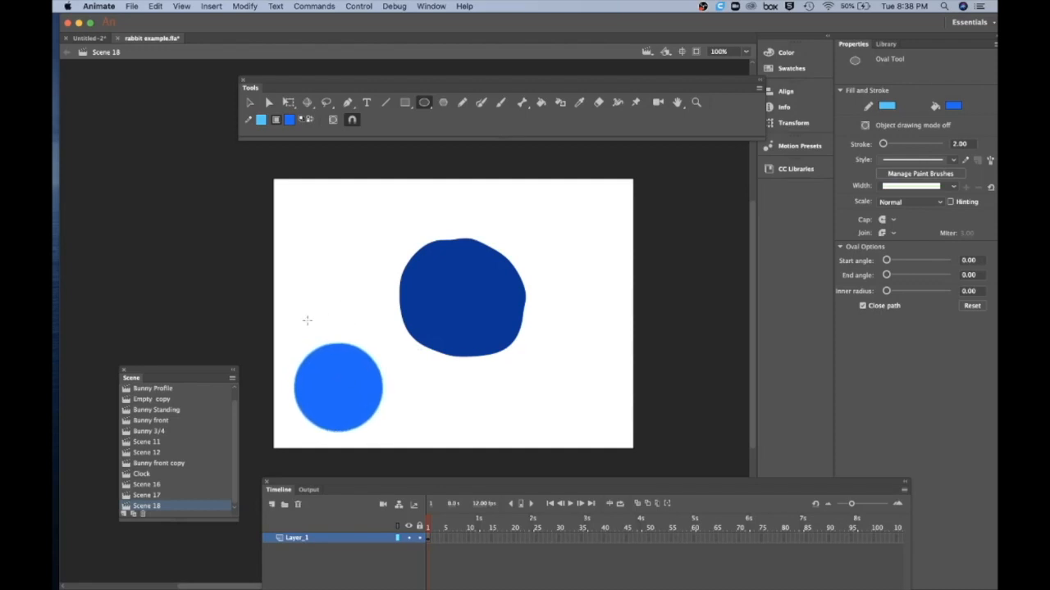
# Scale the bright blue circle down to about 133 px and centre it on the dark blue blob.
pyautogui.click(249, 102)
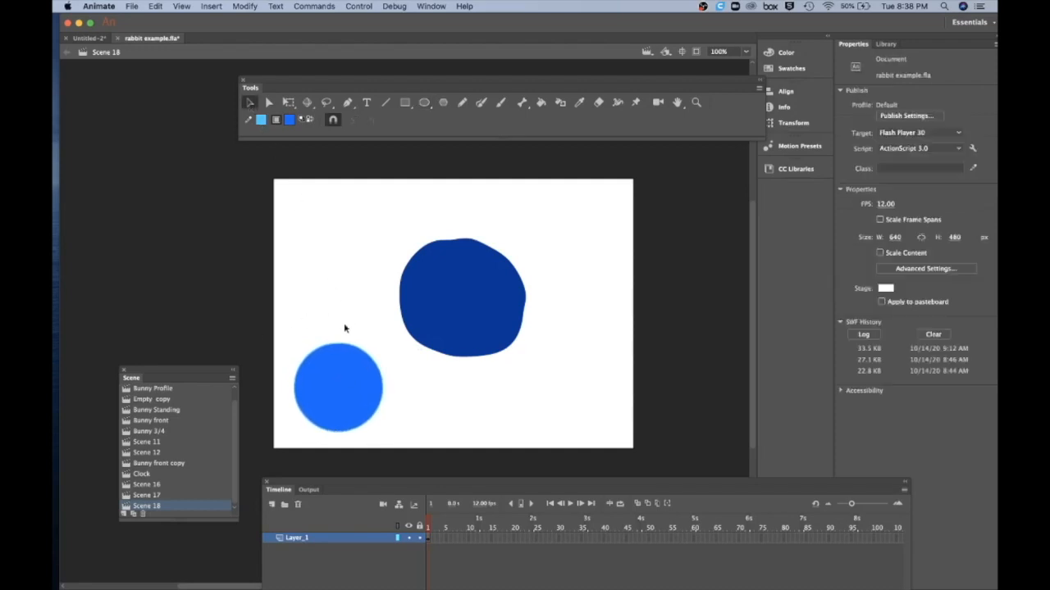
pyautogui.click(353, 404)
pyautogui.moveTo(338, 389); pyautogui.dragTo(346, 367)
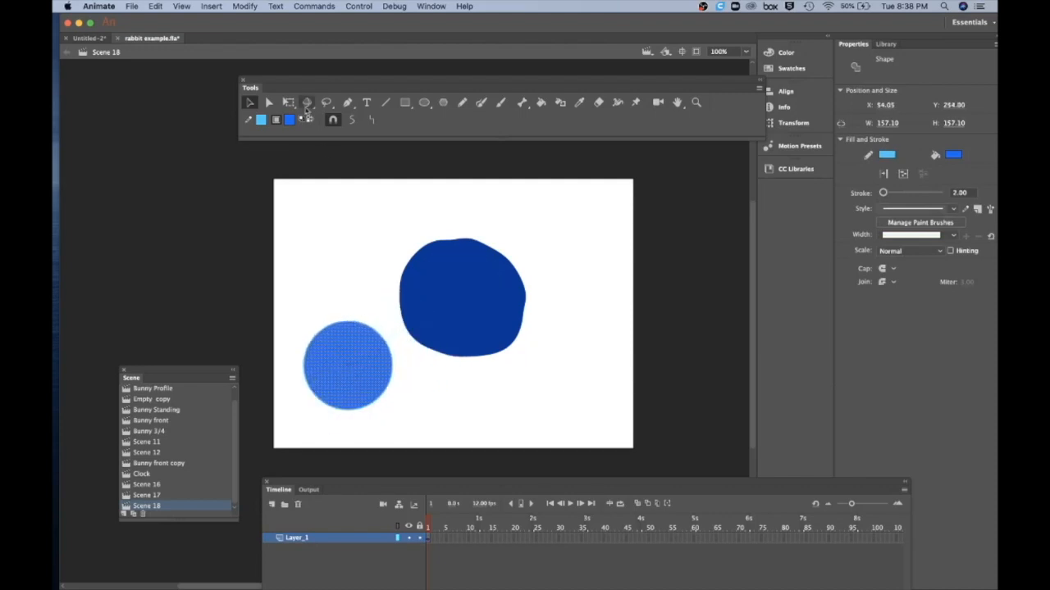
pyautogui.click(289, 103)
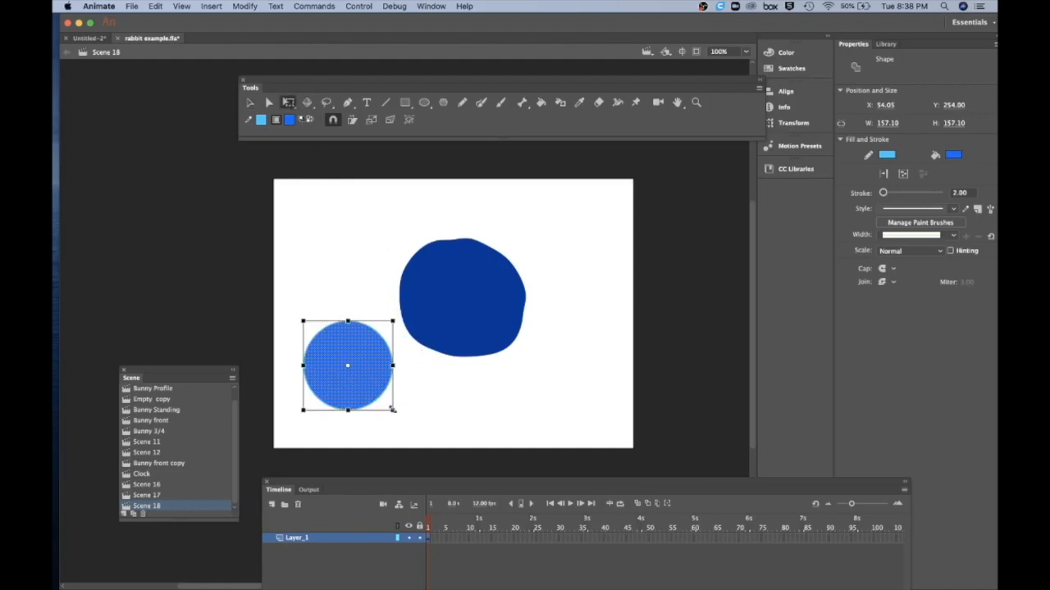
pyautogui.moveTo(388, 405); pyautogui.dragTo(474, 314)
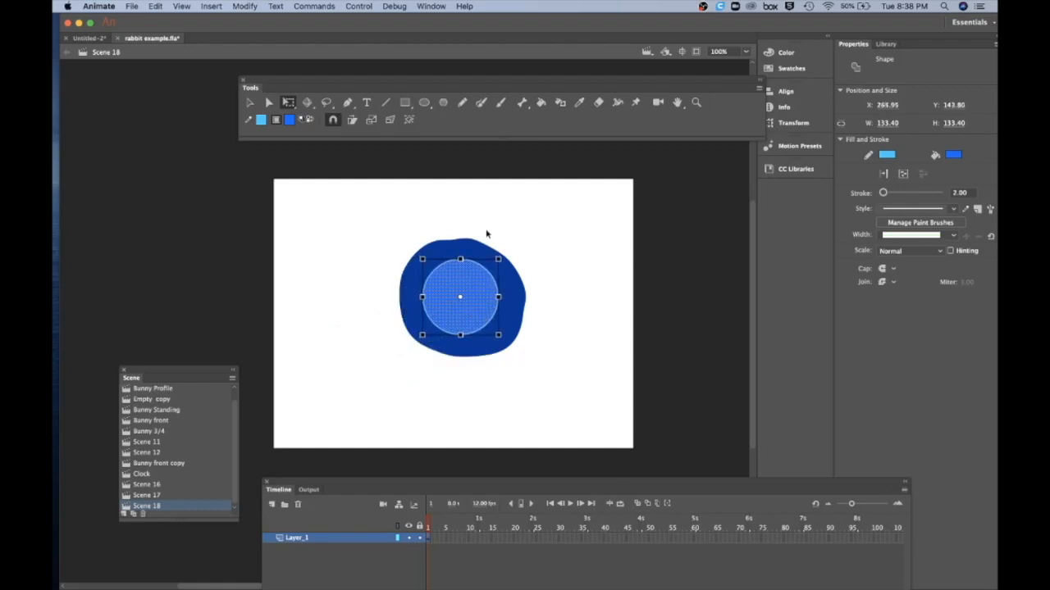
pyautogui.click(581, 250)
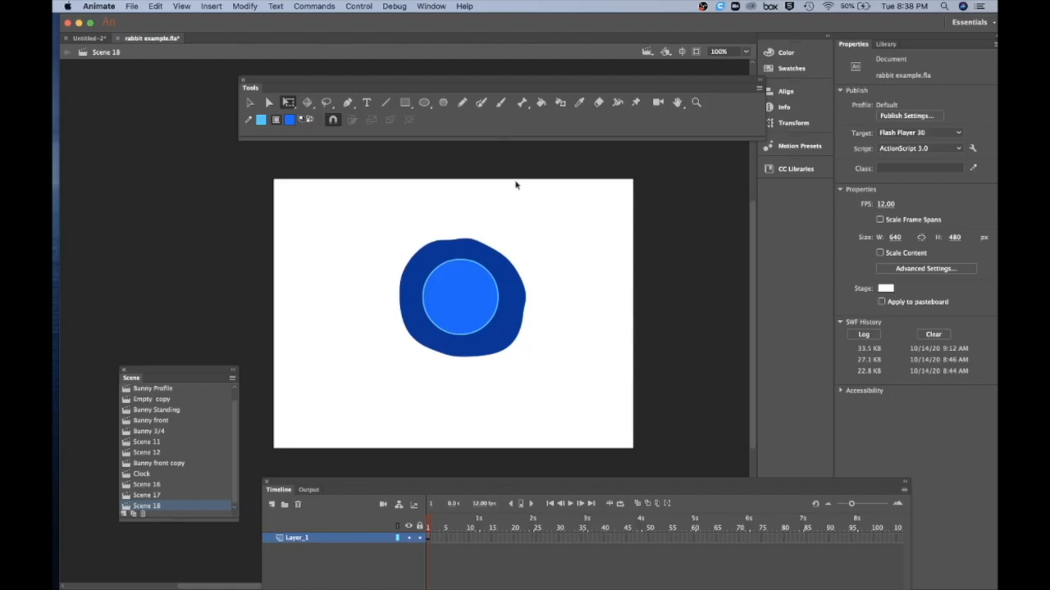
# Draw a black #000000 circle about 50 px wide with no stroke on the empty area beside the blob.
pyautogui.click(262, 121)
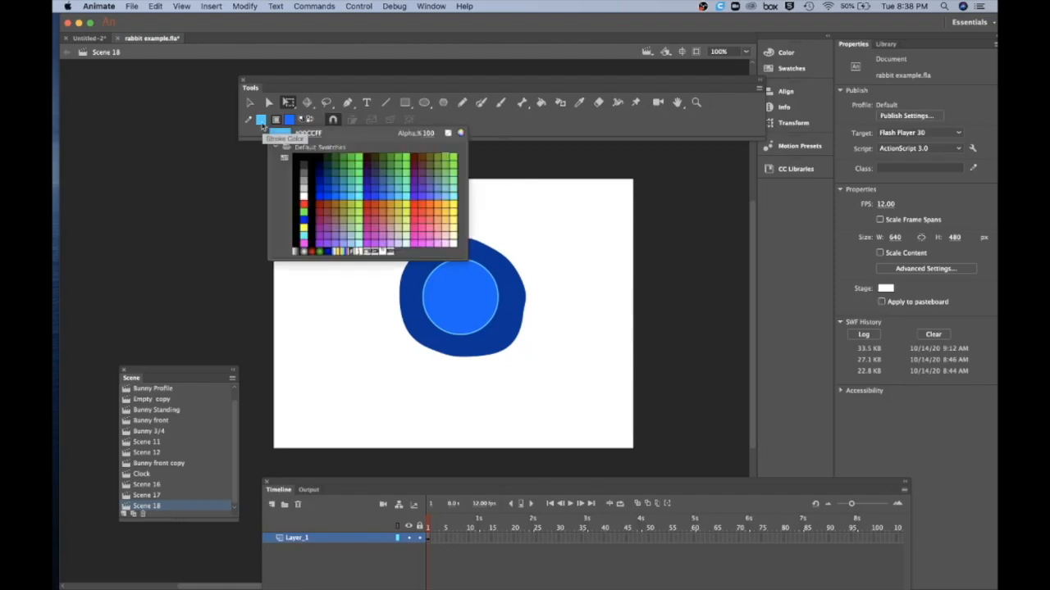
pyautogui.click(447, 133)
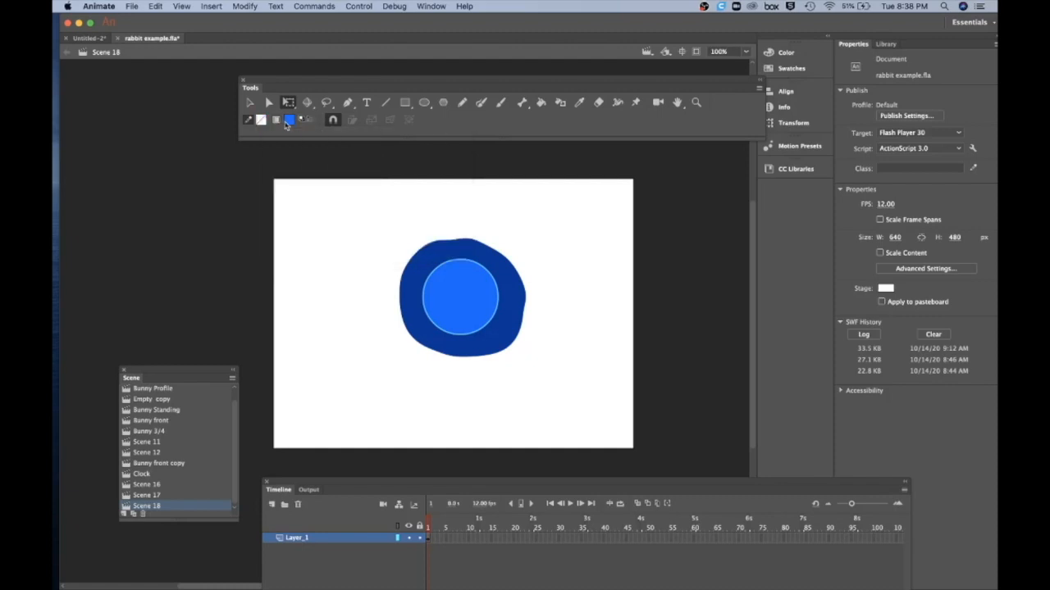
pyautogui.click(287, 121)
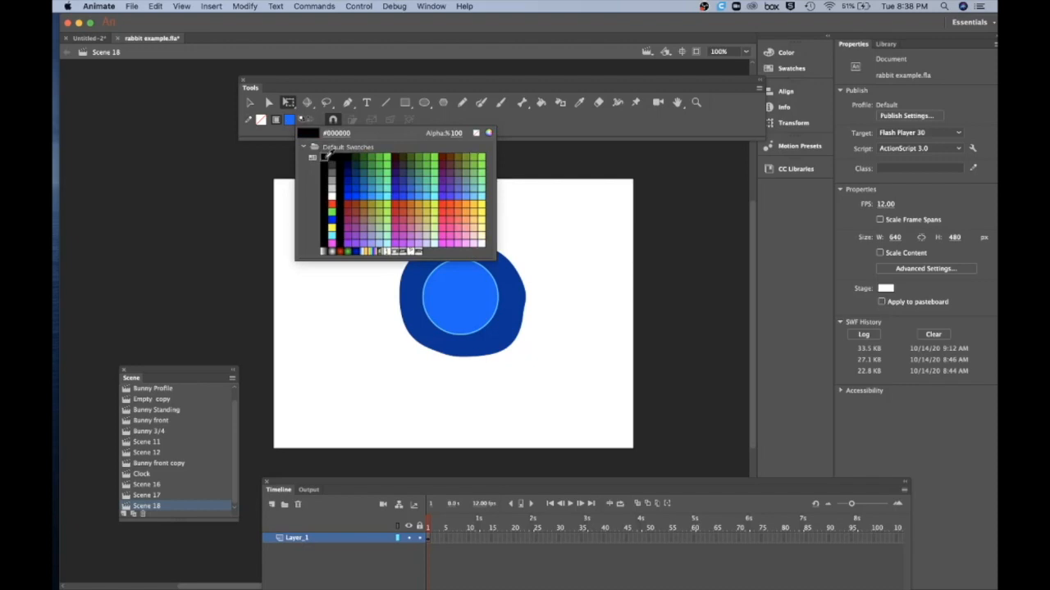
pyautogui.click(328, 156)
pyautogui.click(424, 102)
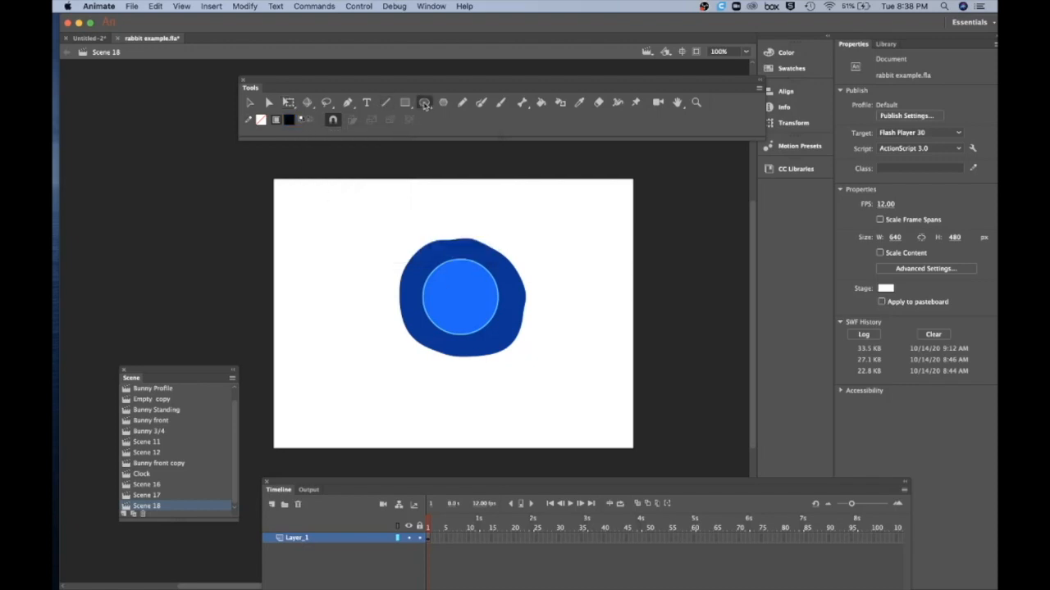
pyautogui.moveTo(314, 326); pyautogui.dragTo(342, 354)
# Move the black circle to the centre of the bright blue circle as a pupil.
pyautogui.click(249, 105)
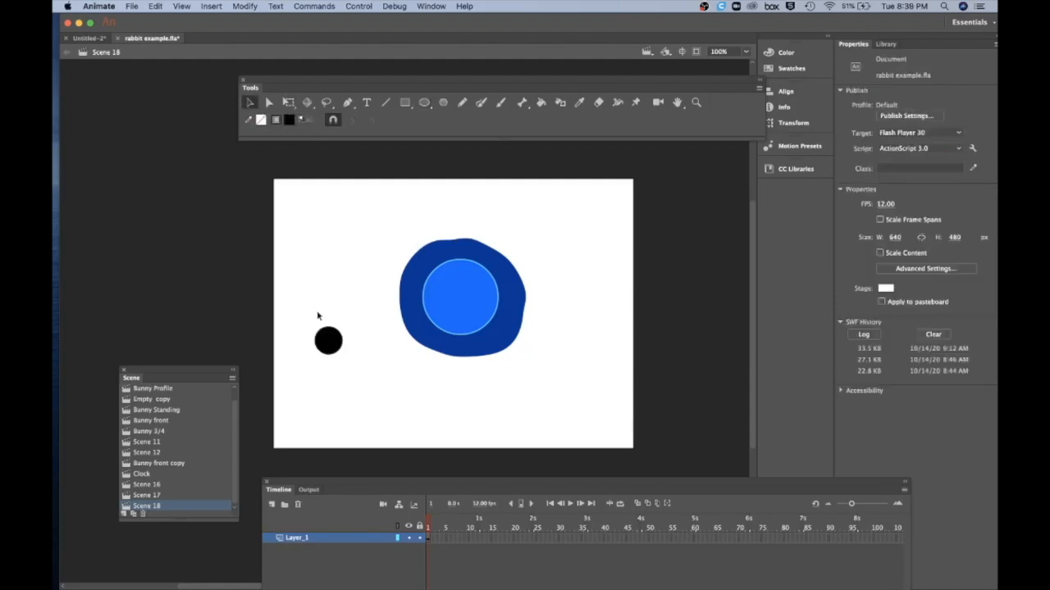
pyautogui.click(335, 349)
pyautogui.moveTo(344, 356); pyautogui.dragTo(473, 312)
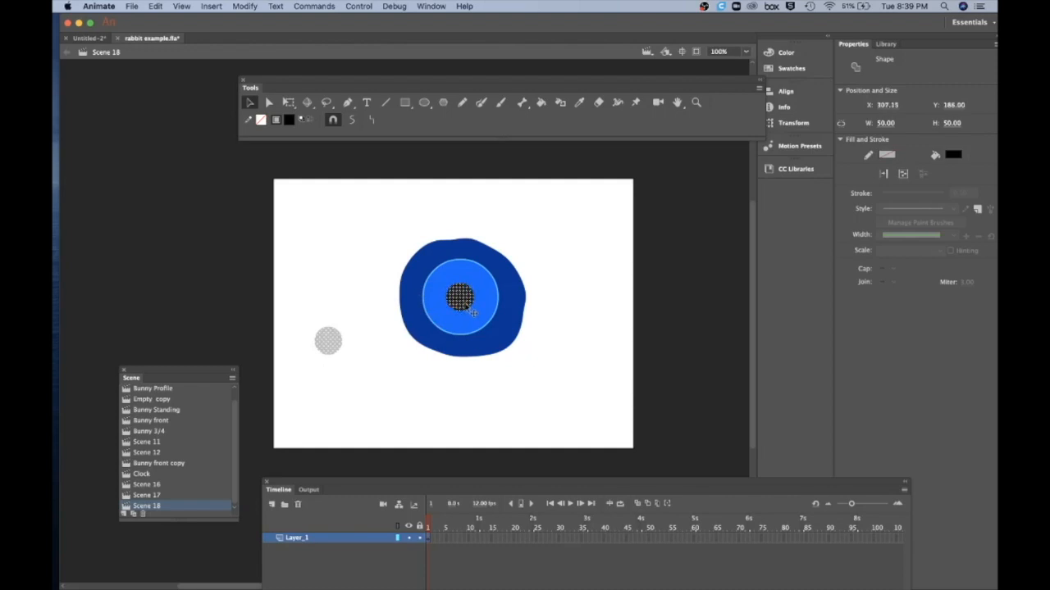
pyautogui.moveTo(473, 312); pyautogui.dragTo(473, 312)
pyautogui.click(562, 274)
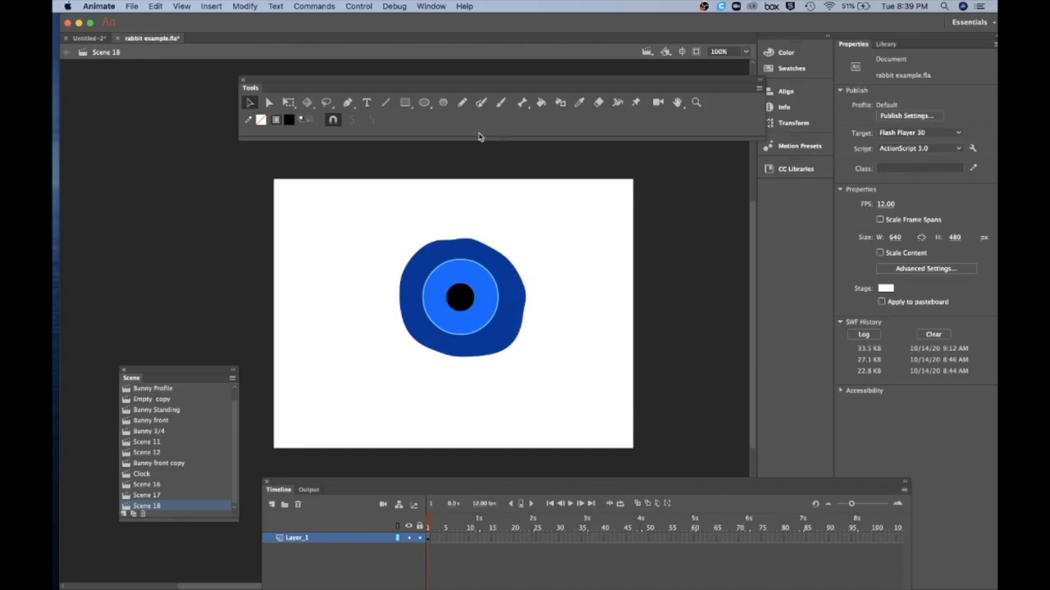
# Paint a curved bright blue highlight and a short dab along the dark blob's right edge with a size 14 brush.
pyautogui.click(501, 102)
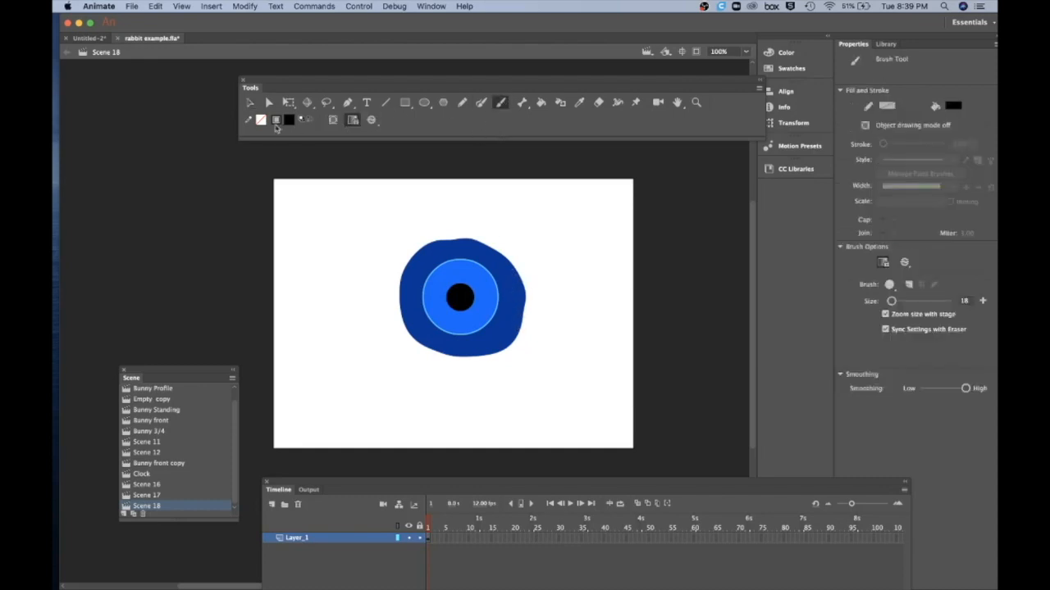
pyautogui.click(289, 120)
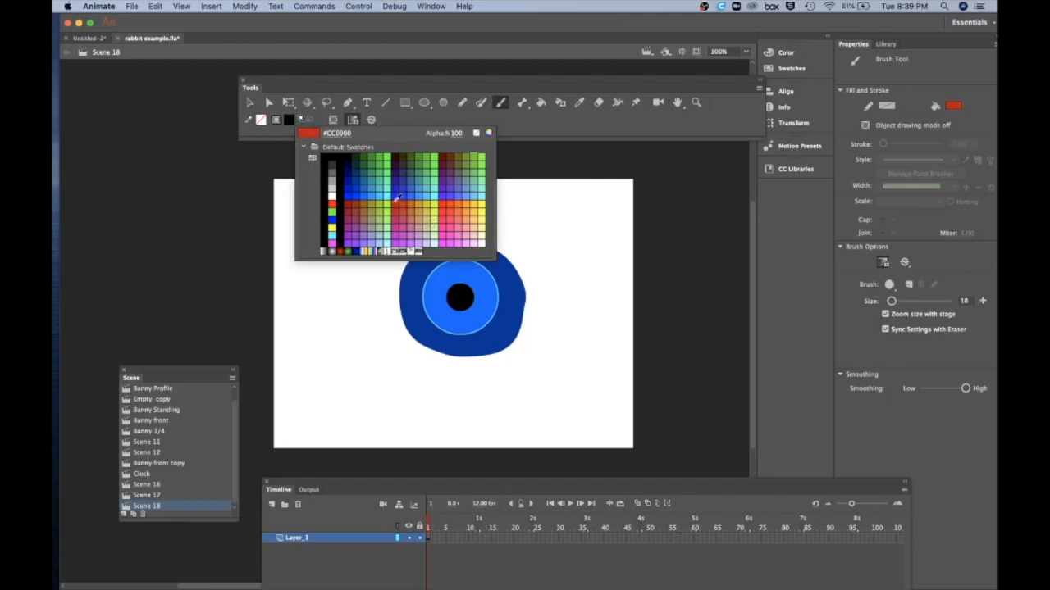
pyautogui.click(366, 192)
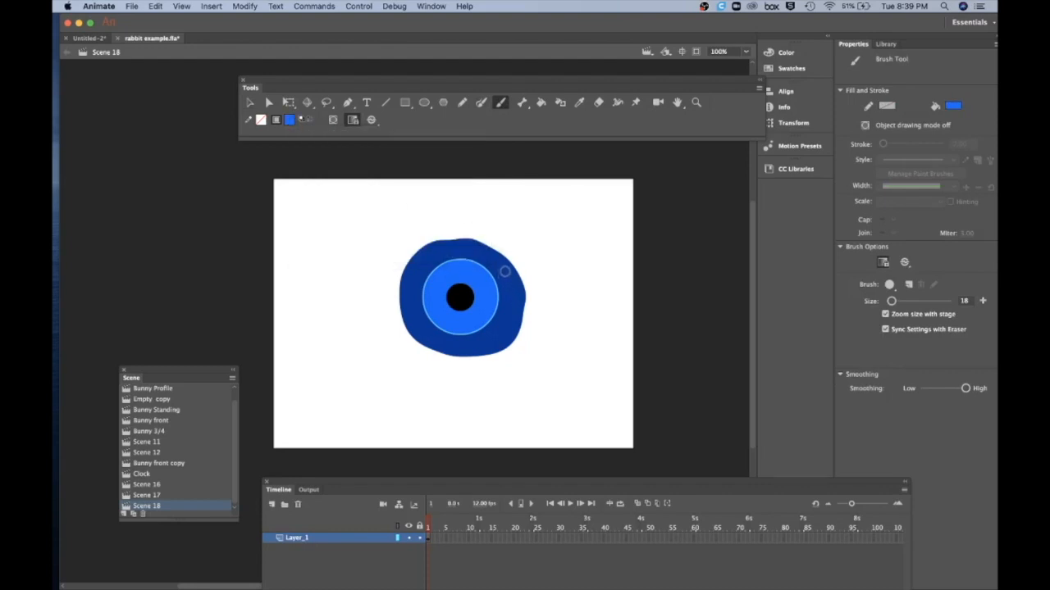
pyautogui.moveTo(504, 272); pyautogui.dragTo(502, 337)
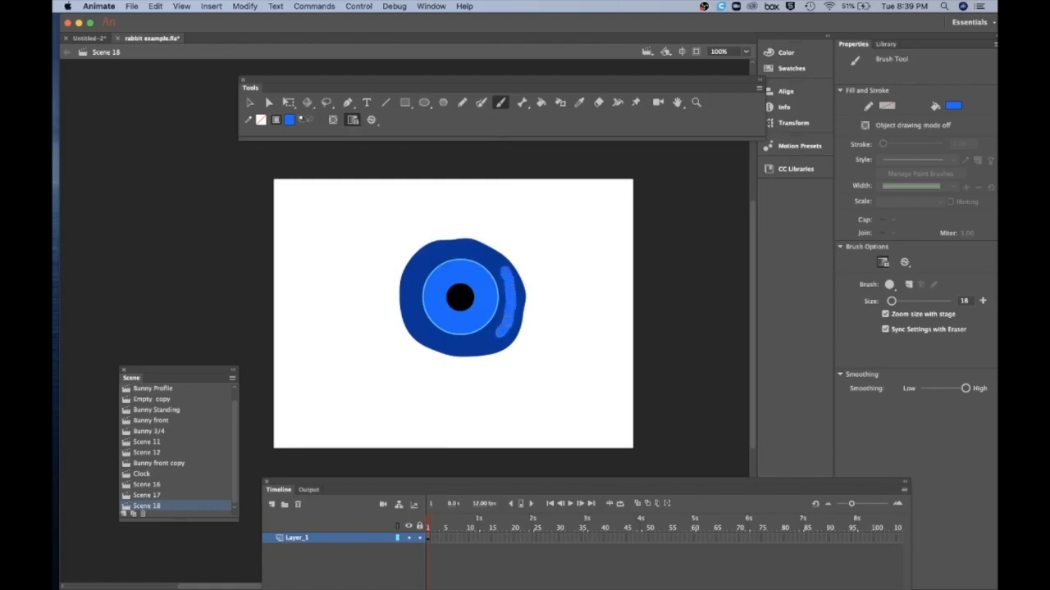
pyautogui.press('super+z')
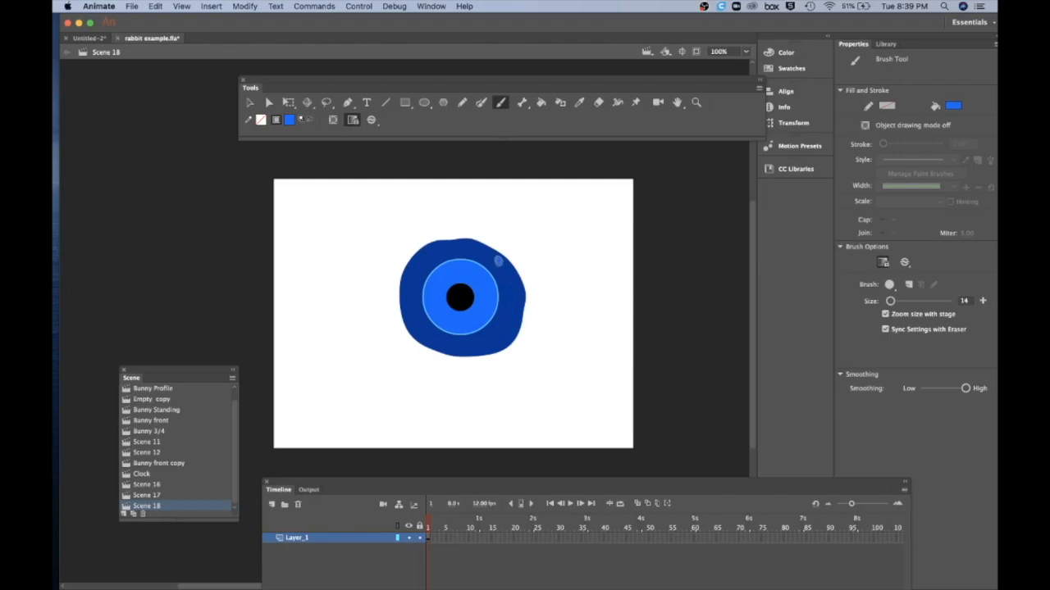
pyautogui.moveTo(509, 275); pyautogui.dragTo(513, 288)
pyautogui.moveTo(506, 326); pyautogui.dragTo(503, 332)
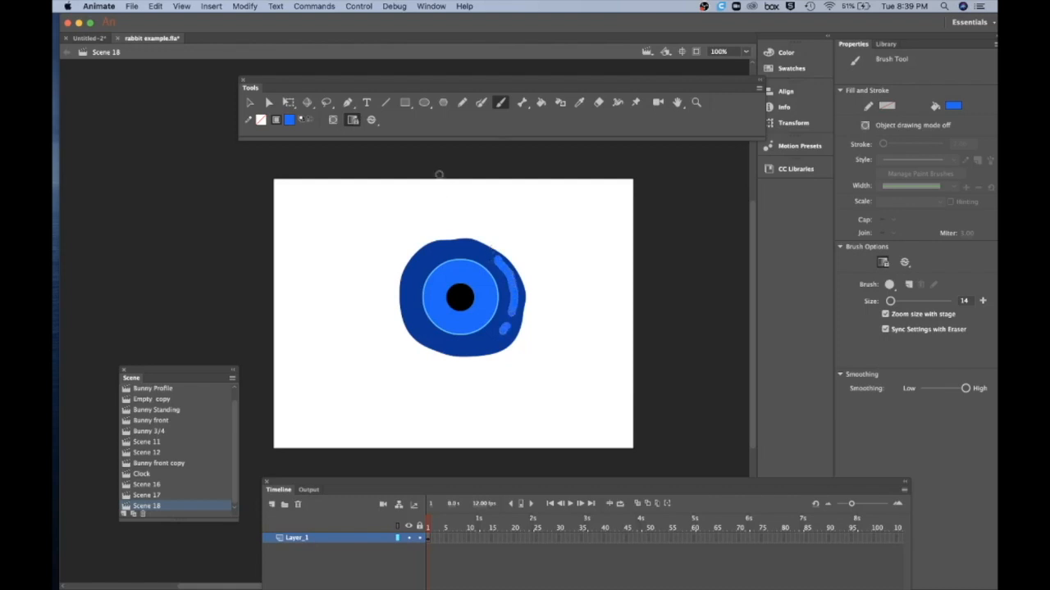
# Paint a ring of eight dark grey dots around the black pupil with a size 17 brush.
pyautogui.click(290, 120)
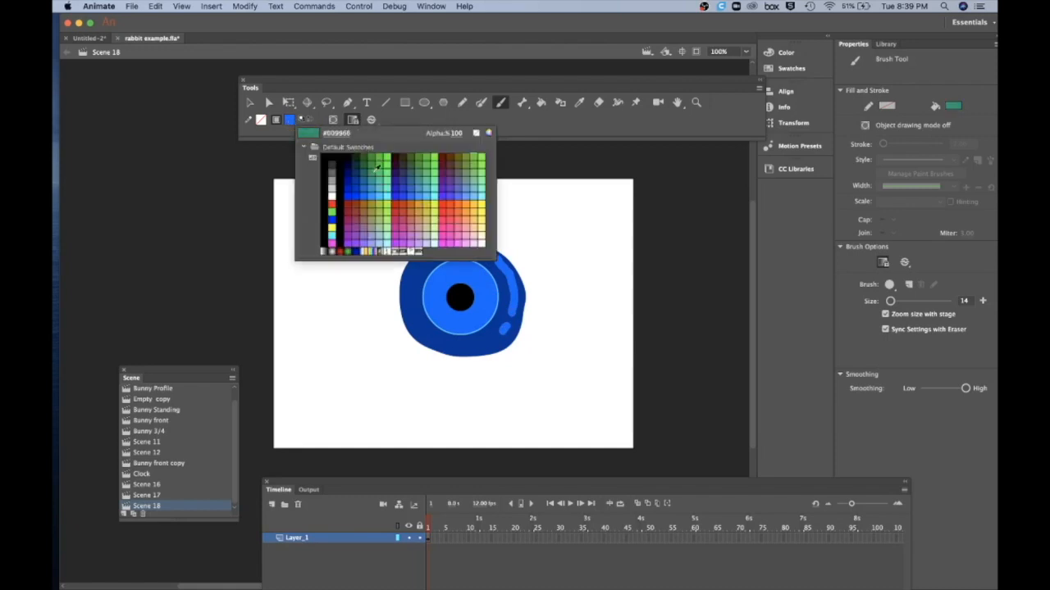
pyautogui.click(331, 175)
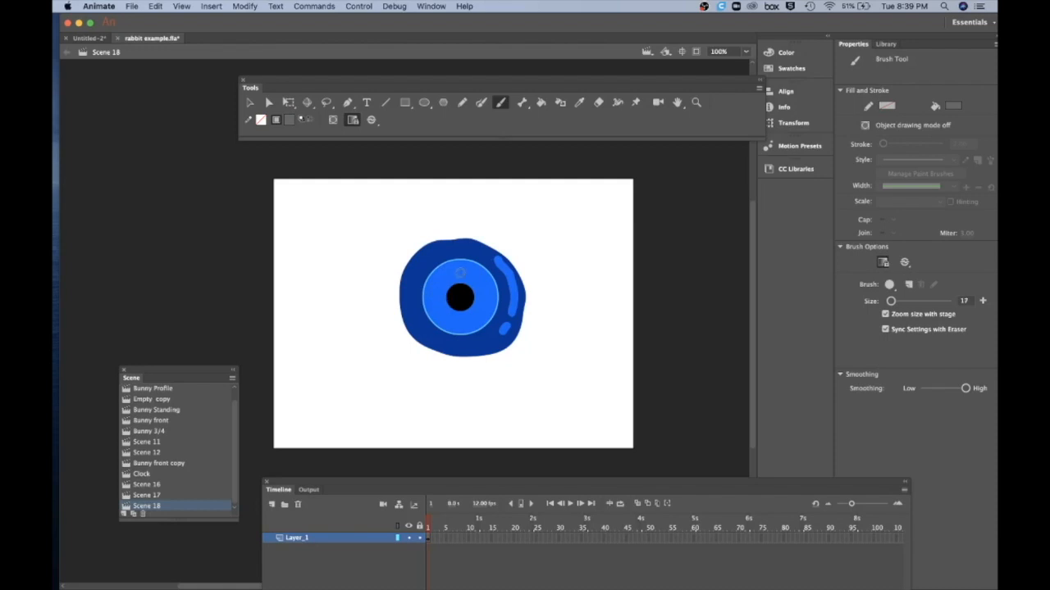
pyautogui.click(460, 273)
pyautogui.click(435, 298)
pyautogui.click(479, 280)
pyautogui.click(442, 280)
pyautogui.click(250, 103)
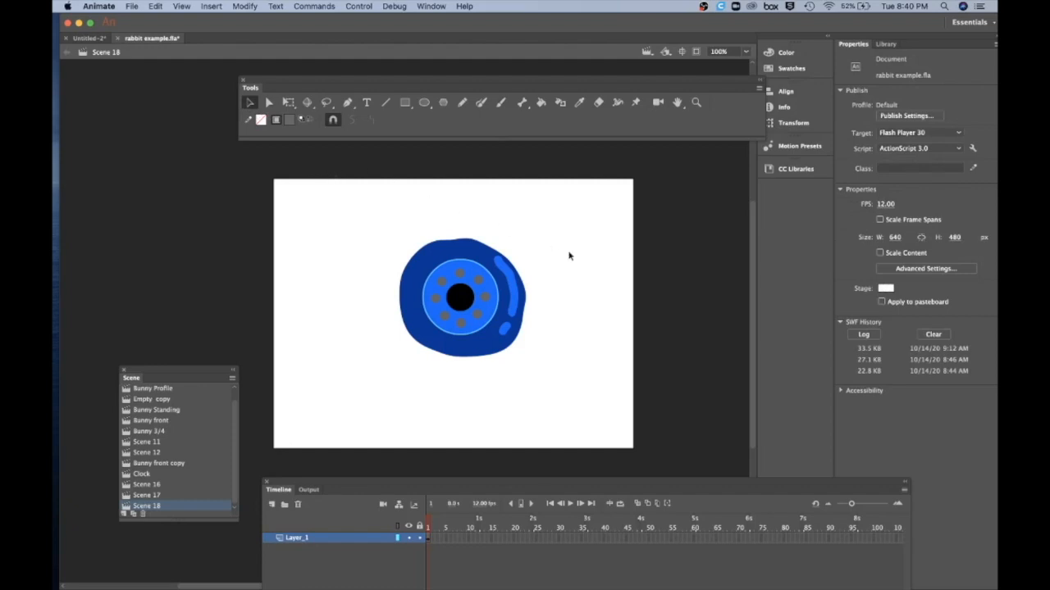
# Move the floating Timeline panel slightly upward.
pyautogui.moveTo(434, 481); pyautogui.dragTo(429, 441)
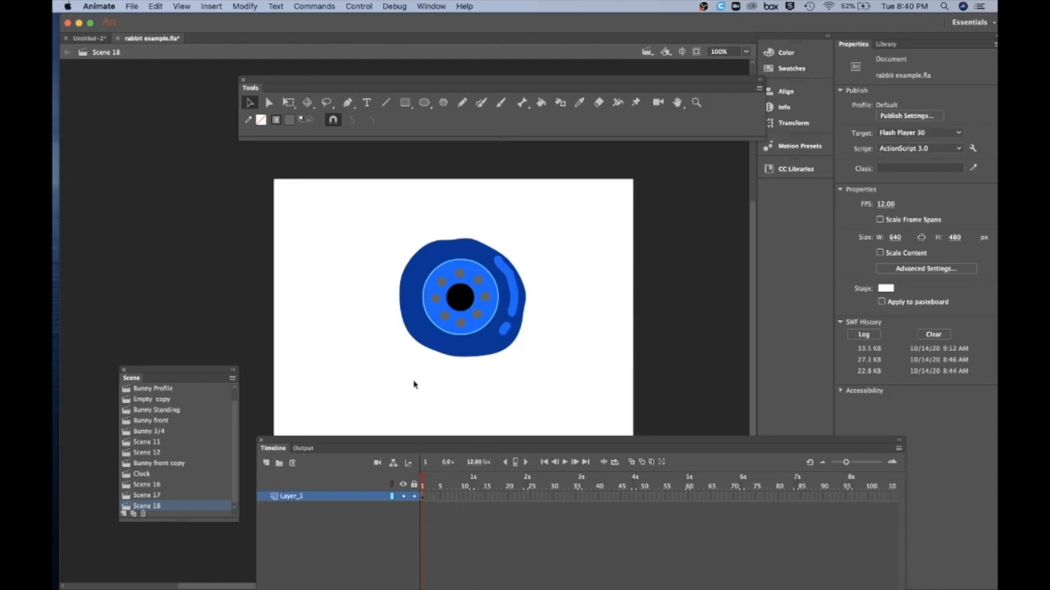
# Rename Layer_1 as tire.
pyautogui.doubleClick(292, 497)
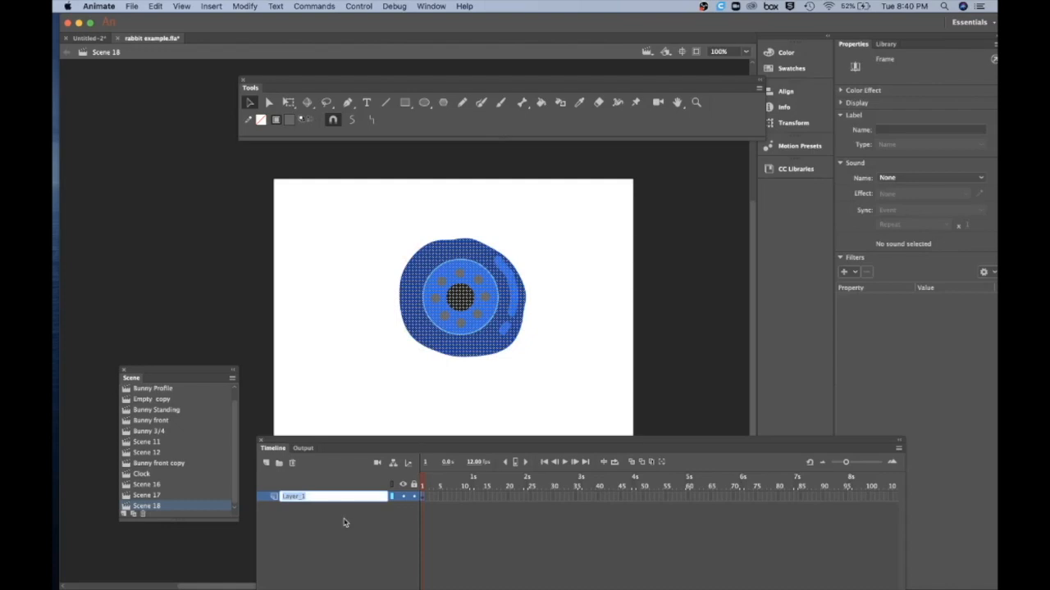
pyautogui.write('tire')
pyautogui.press('Return')
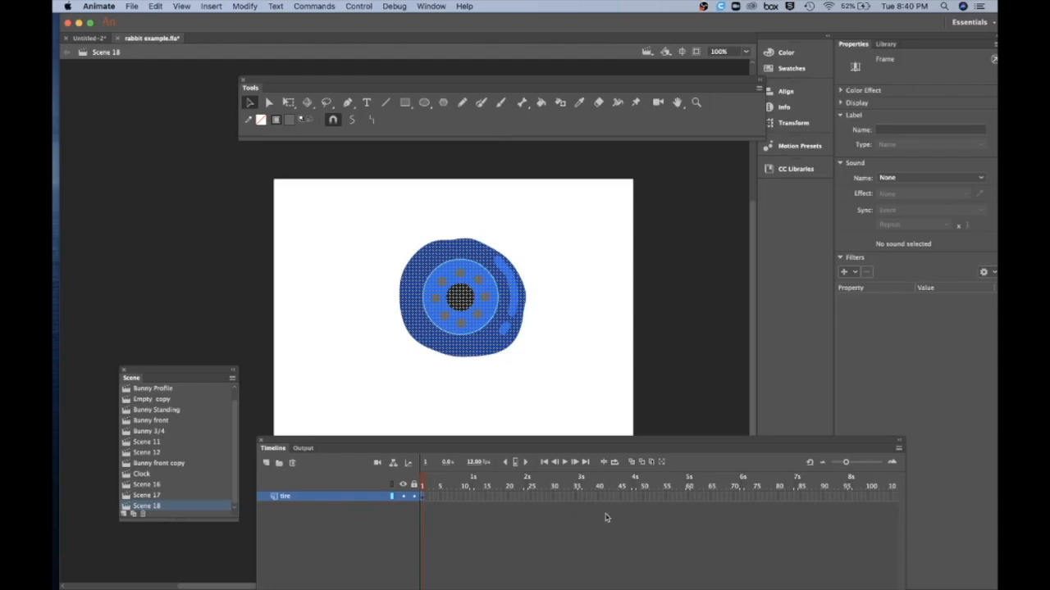
# Add a keyframe at frame 36 of the tire layer and create a classic tween from frame 1 to it.
pyautogui.click(579, 496)
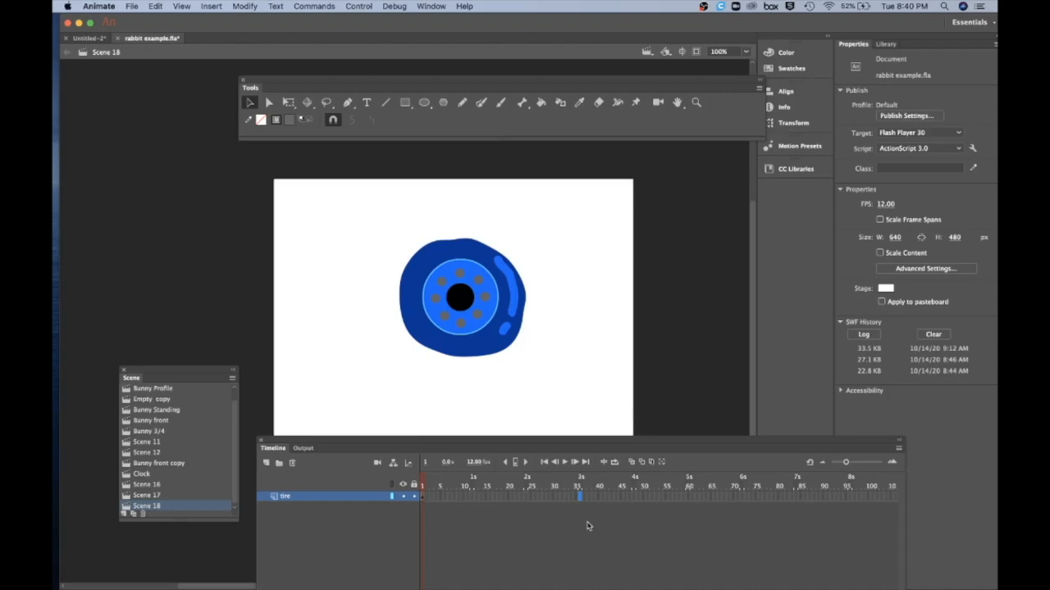
pyautogui.press('F5')
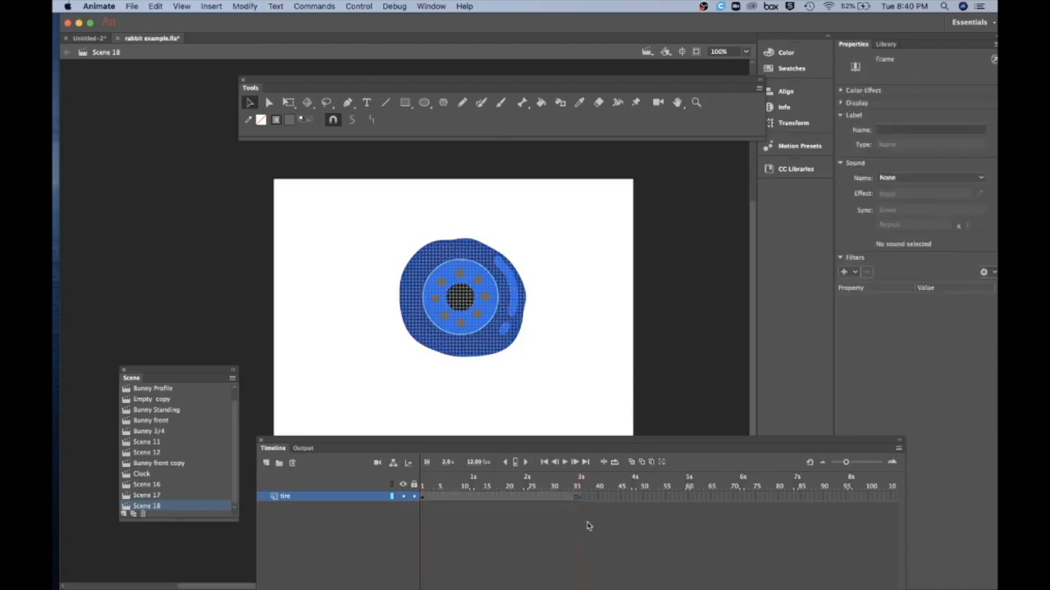
pyautogui.click(422, 499)
pyautogui.doubleClick(579, 499)
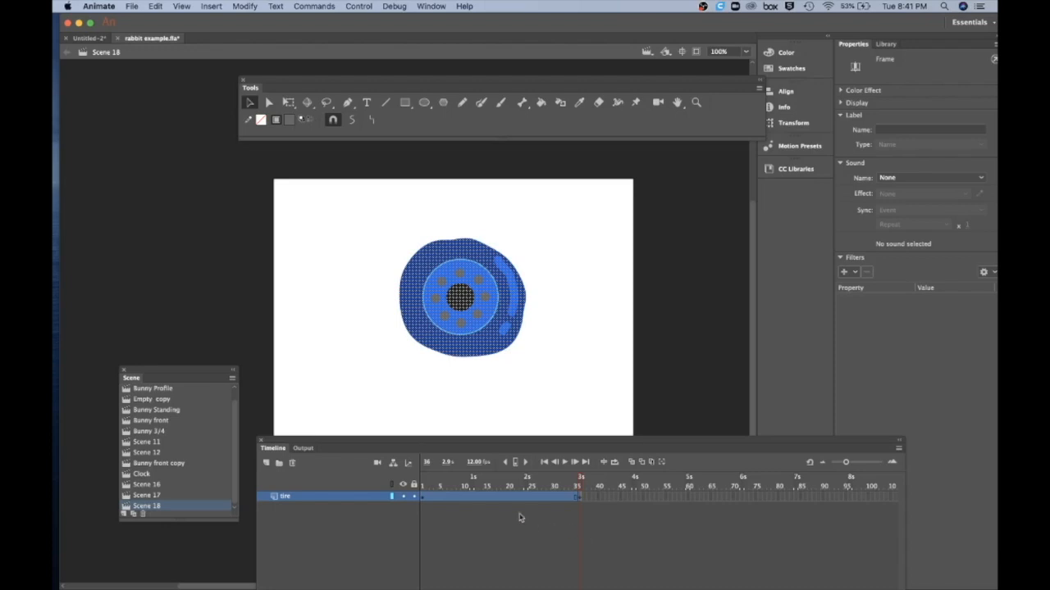
pyautogui.rightClick(494, 499)
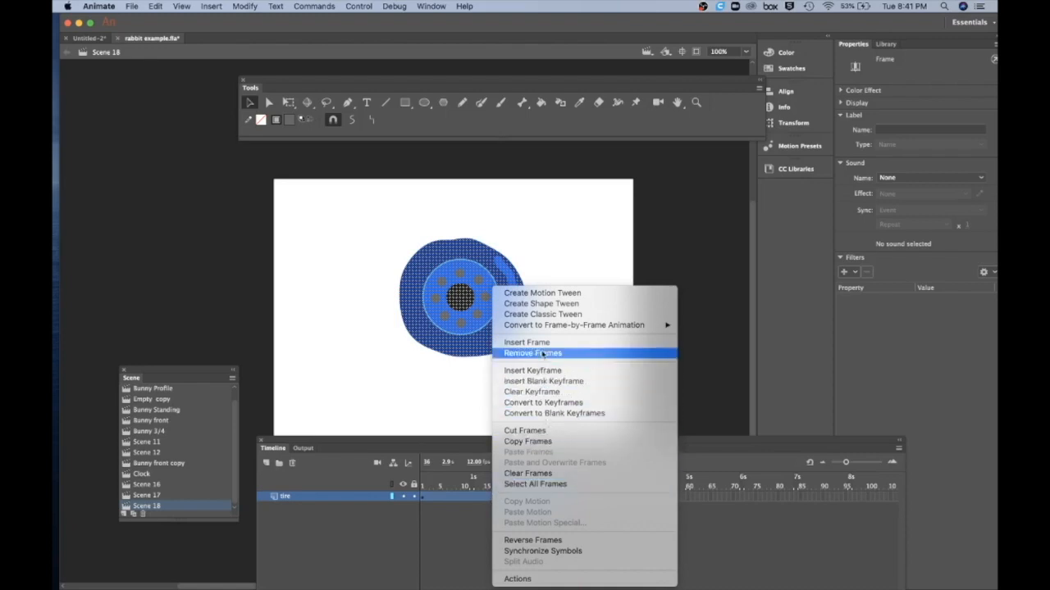
pyautogui.click(541, 314)
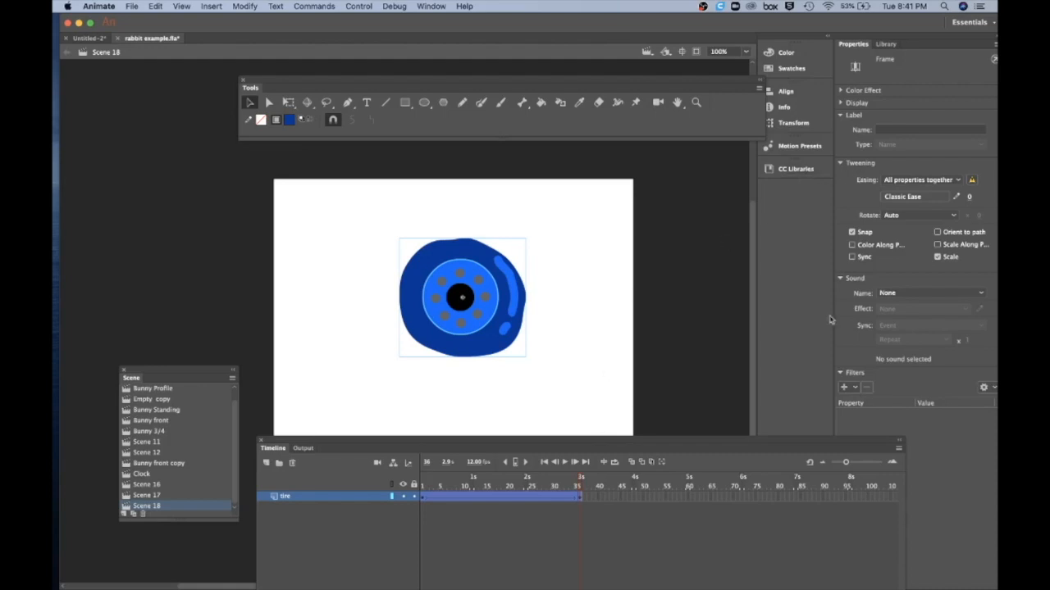
# Shift the floating Timeline aside and set the tire tween's rotation to clockwise (CW), 4 times.
pyautogui.moveTo(809, 446); pyautogui.dragTo(679, 449)
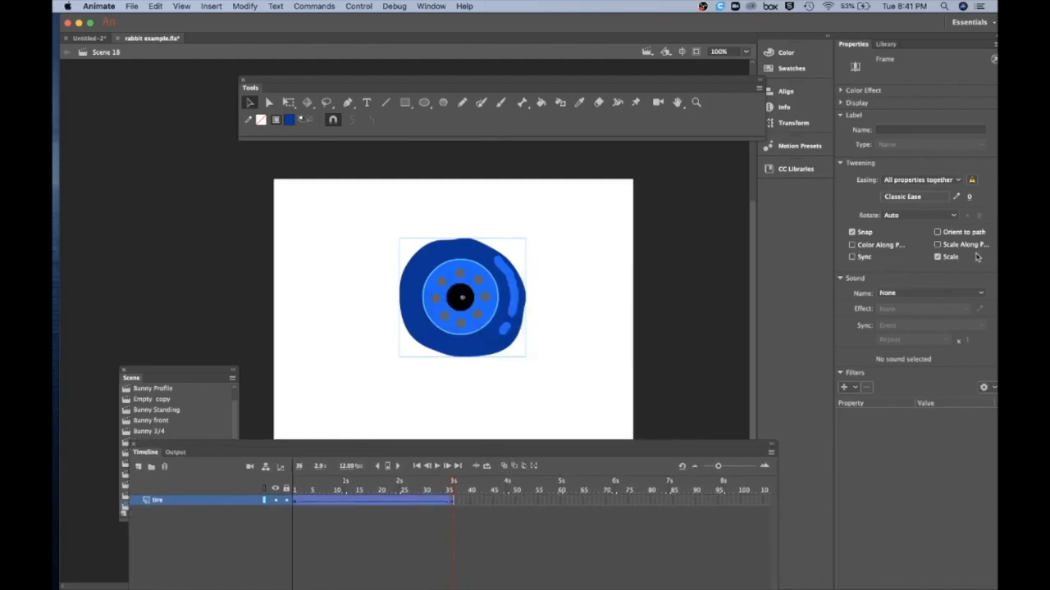
pyautogui.click(840, 164)
pyautogui.click(841, 164)
pyautogui.click(953, 218)
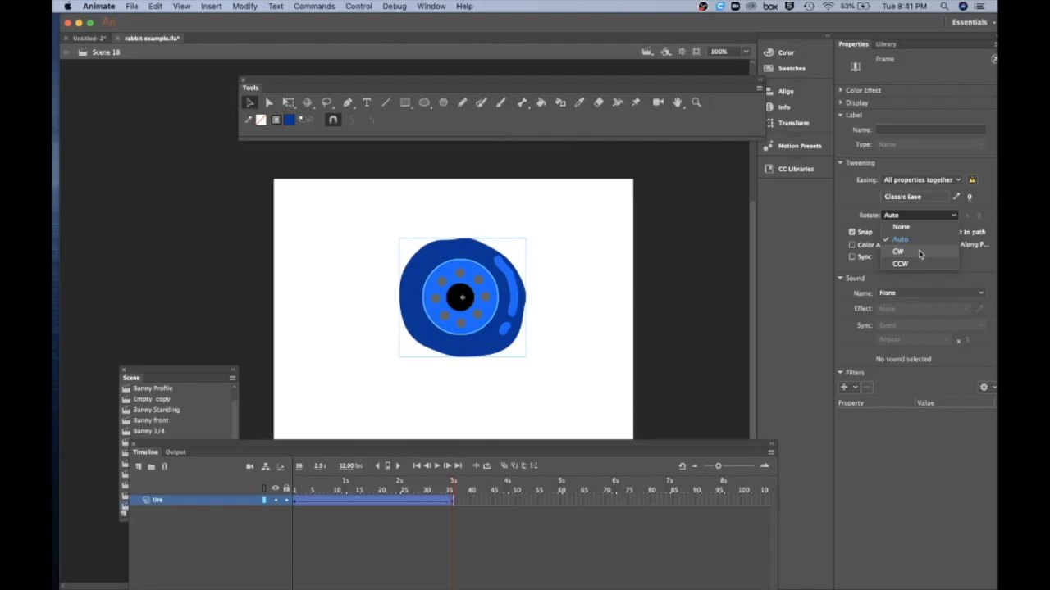
pyautogui.click(920, 255)
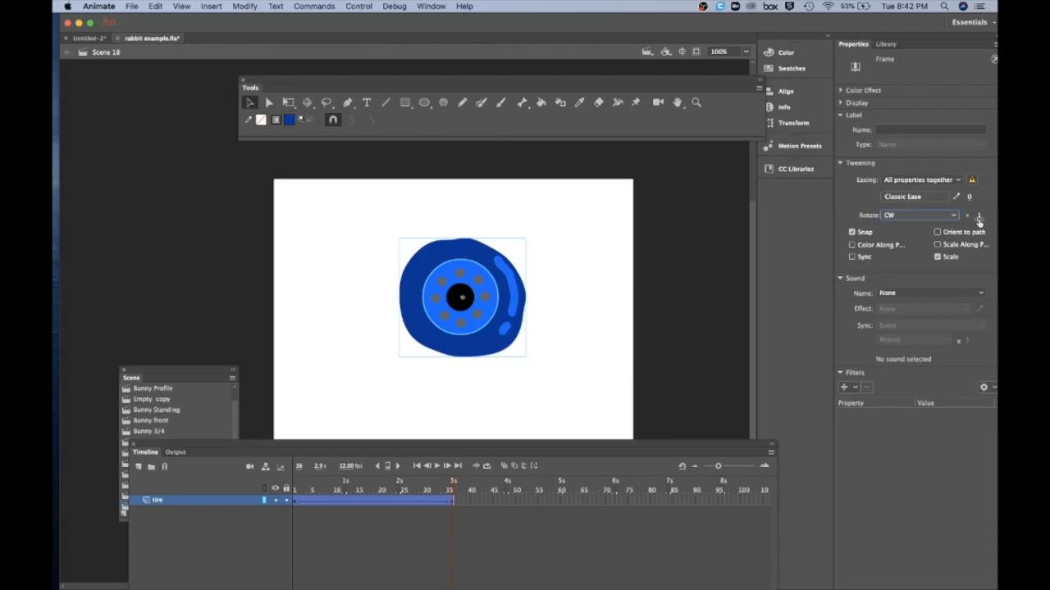
pyautogui.click(978, 216)
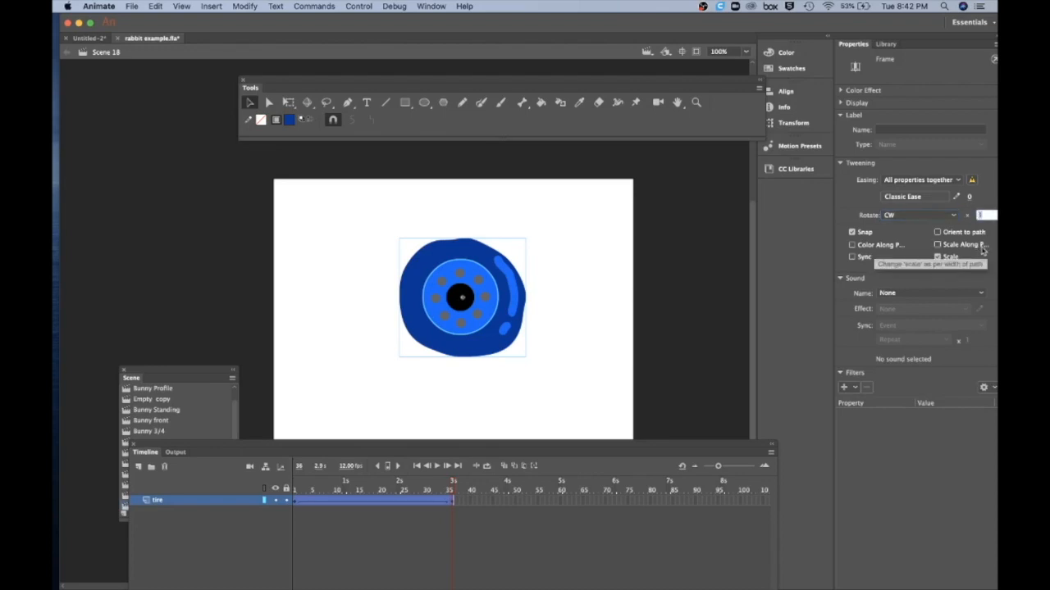
pyautogui.write('4')
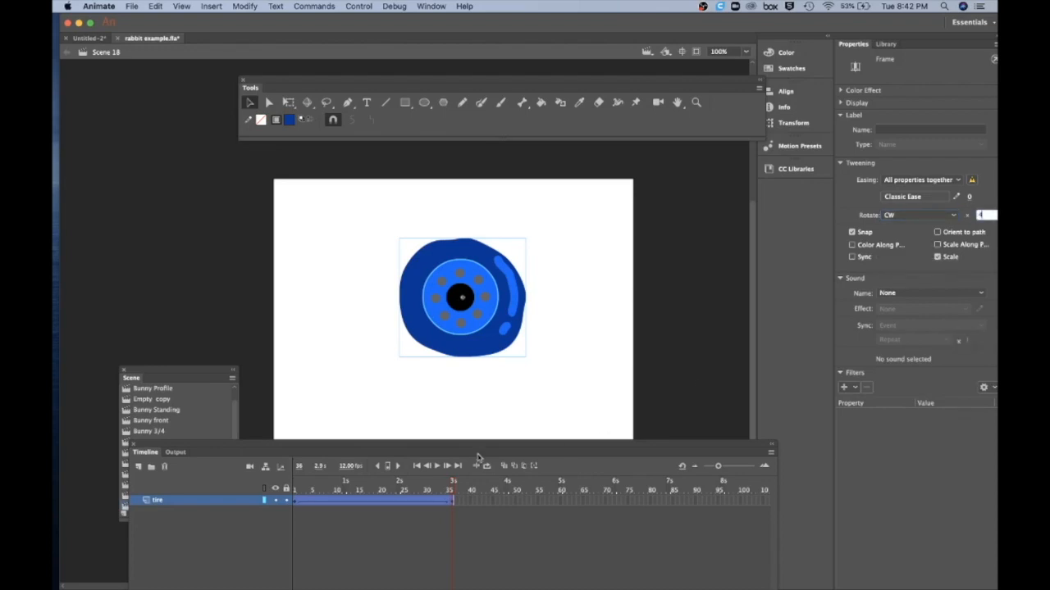
# Test the current scene to preview the tire's rotation, and close the preview window.
pyautogui.click(359, 6)
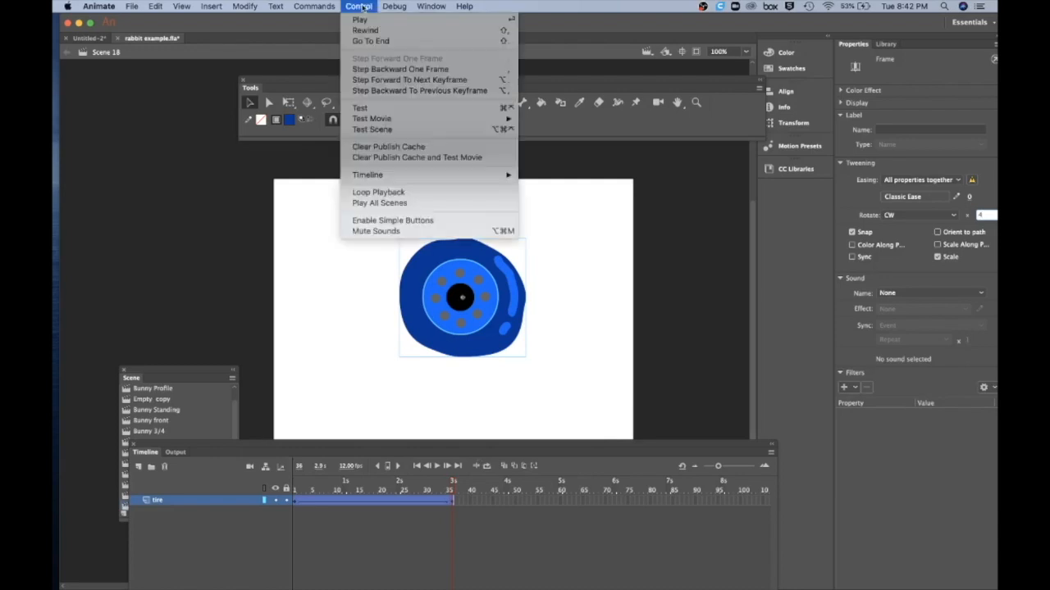
pyautogui.click(371, 128)
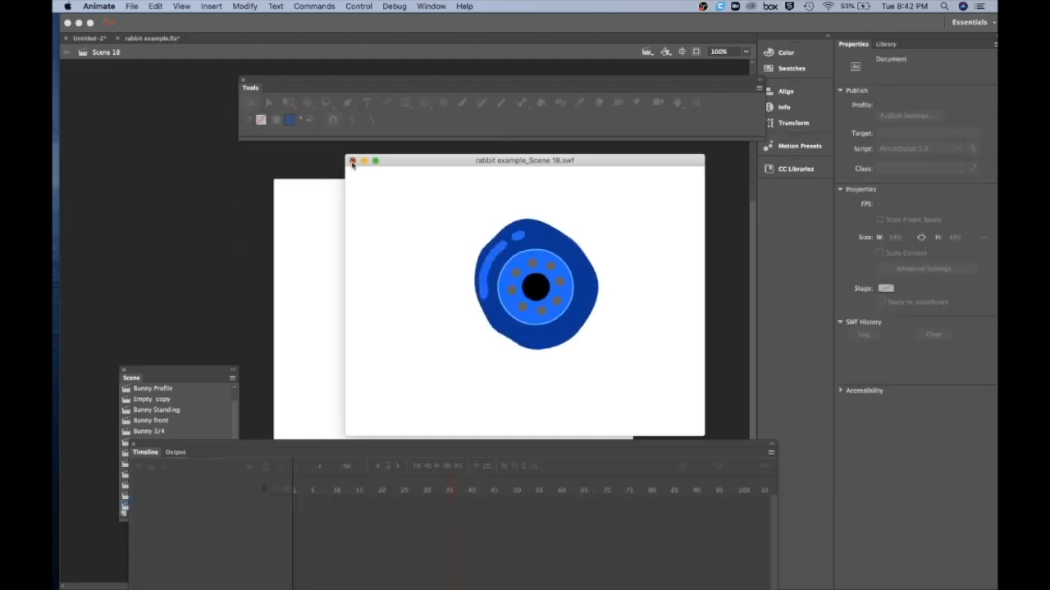
pyautogui.click(352, 161)
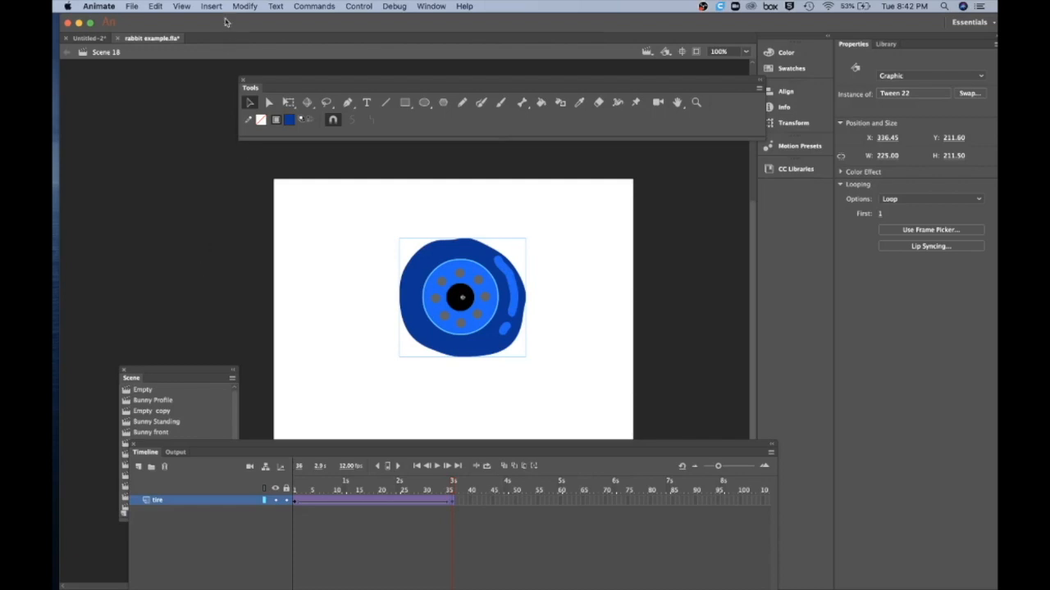
# Add a new scene and draw a dark blue circle with a light blue outline in the upper half of its stage.
pyautogui.click(219, 7)
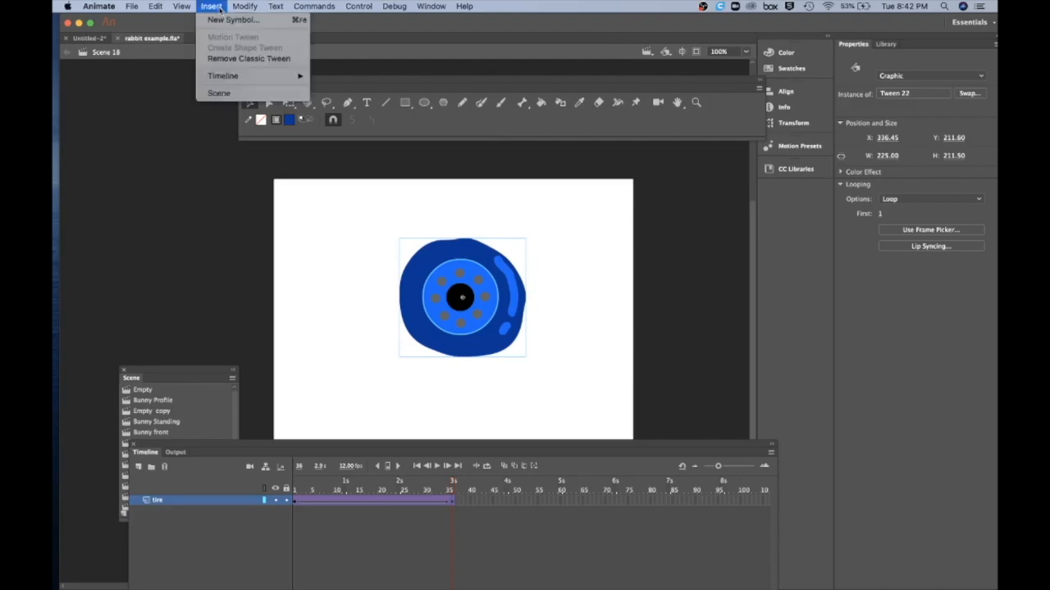
pyautogui.click(218, 92)
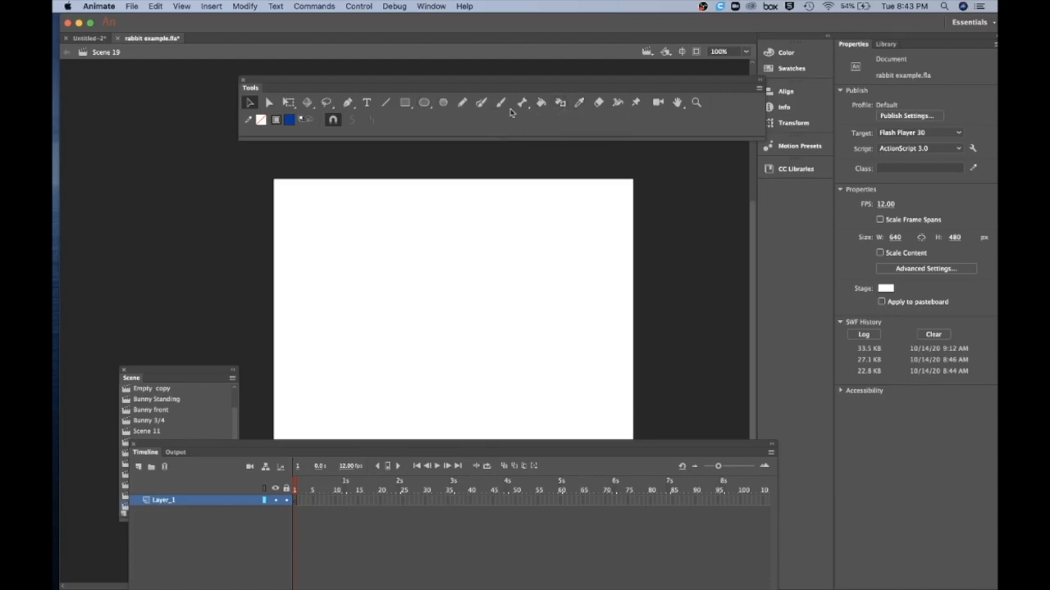
pyautogui.click(500, 102)
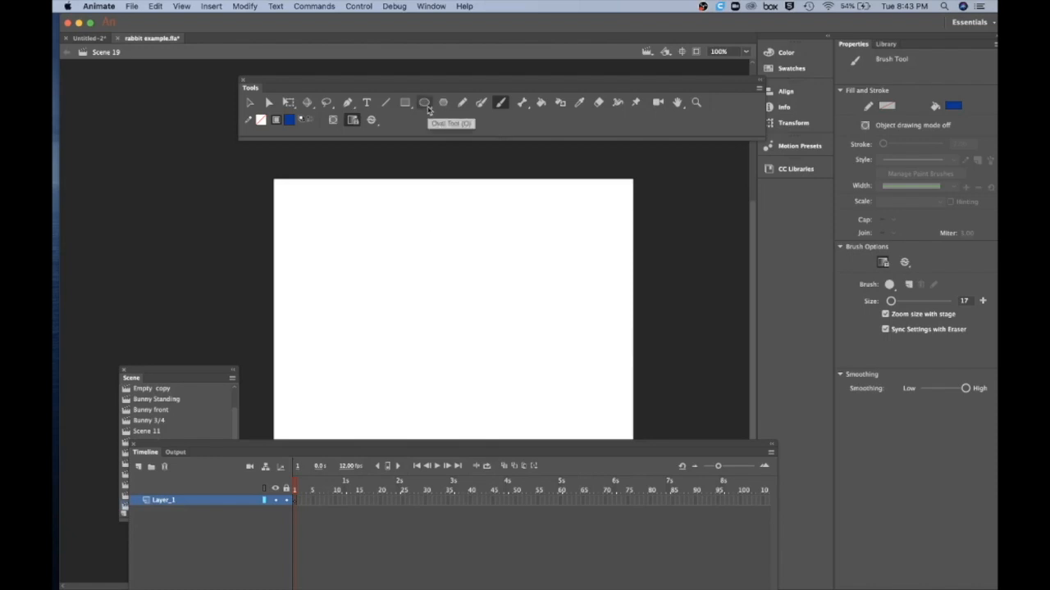
pyautogui.click(425, 105)
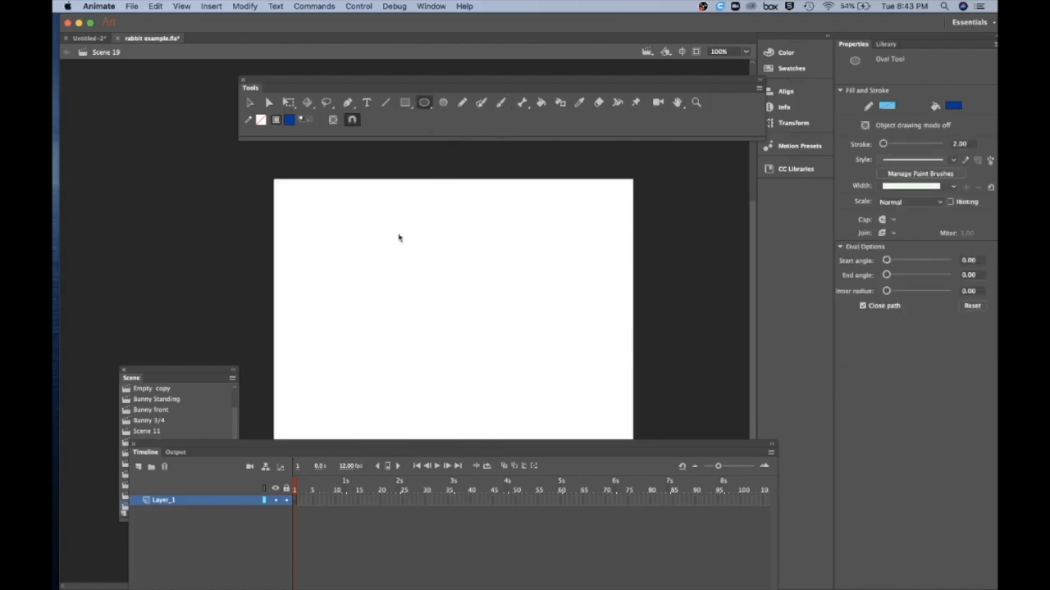
pyautogui.moveTo(399, 238); pyautogui.dragTo(496, 330)
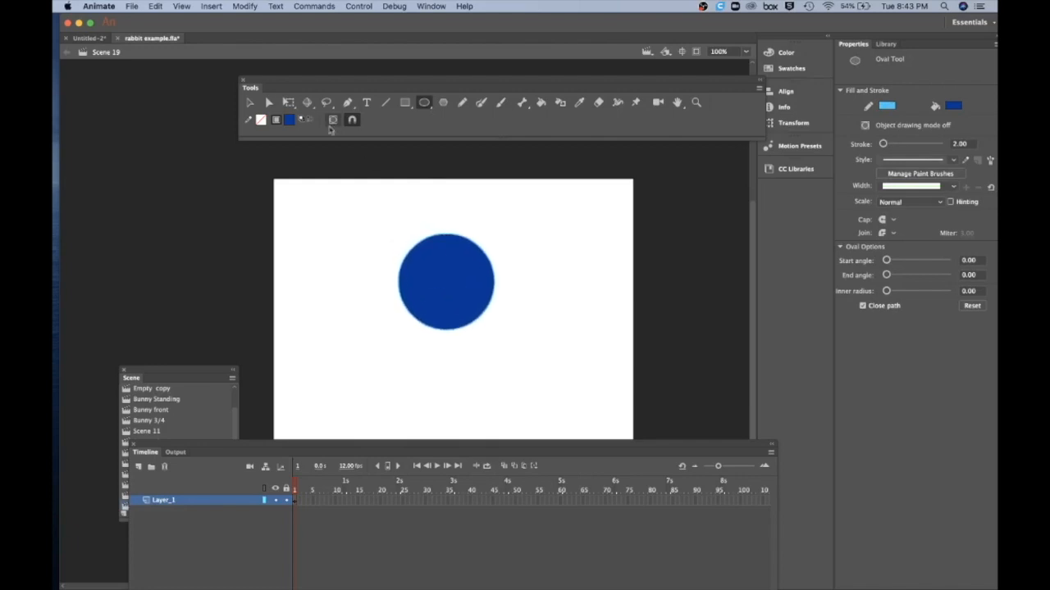
# Move the dark blue circle slightly up and to the right, close to the stage's top edge.
pyautogui.press('v')
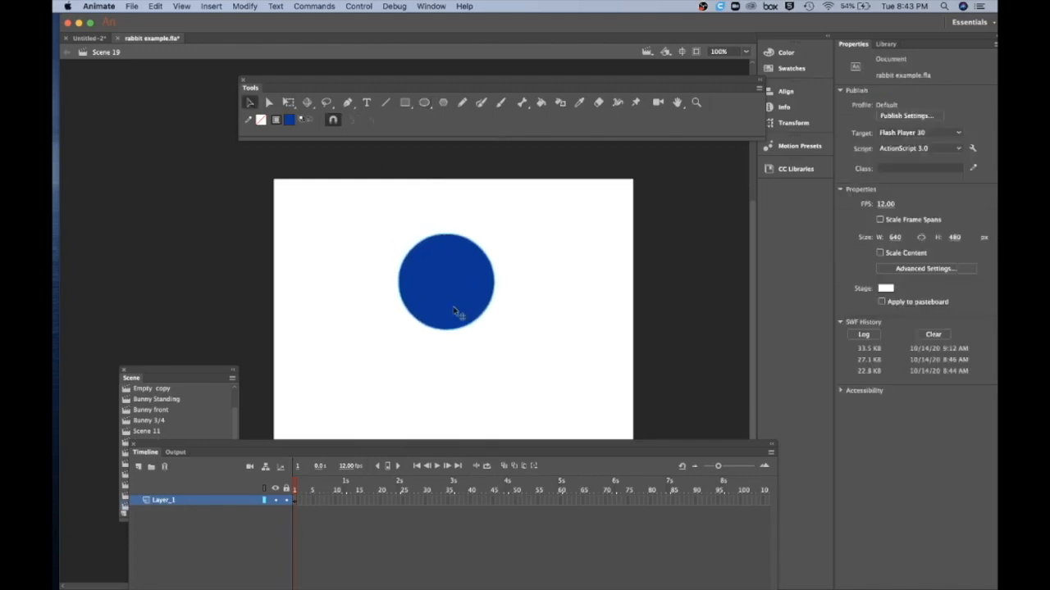
pyautogui.moveTo(455, 311)
pyautogui.mouseDown()
pyautogui.moveTo(457, 273)
pyautogui.moveTo(466, 275)
pyautogui.mouseUp()
pyautogui.click(527, 272)
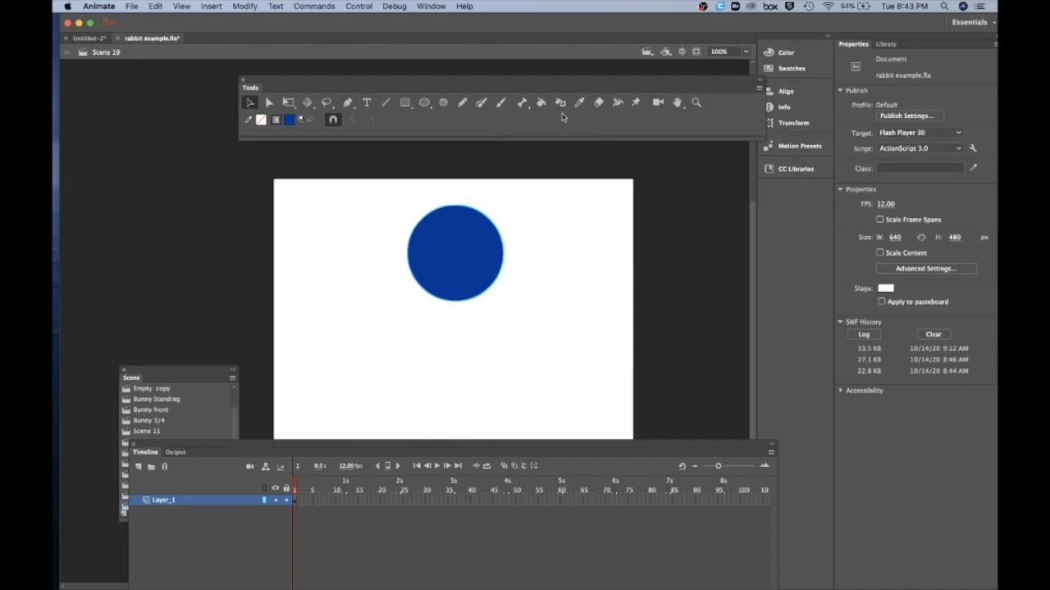
# Paint the clock numerals 12, 3 and 6 inside the circle's edge in light cyan with a size 7 brush.
pyautogui.click(501, 102)
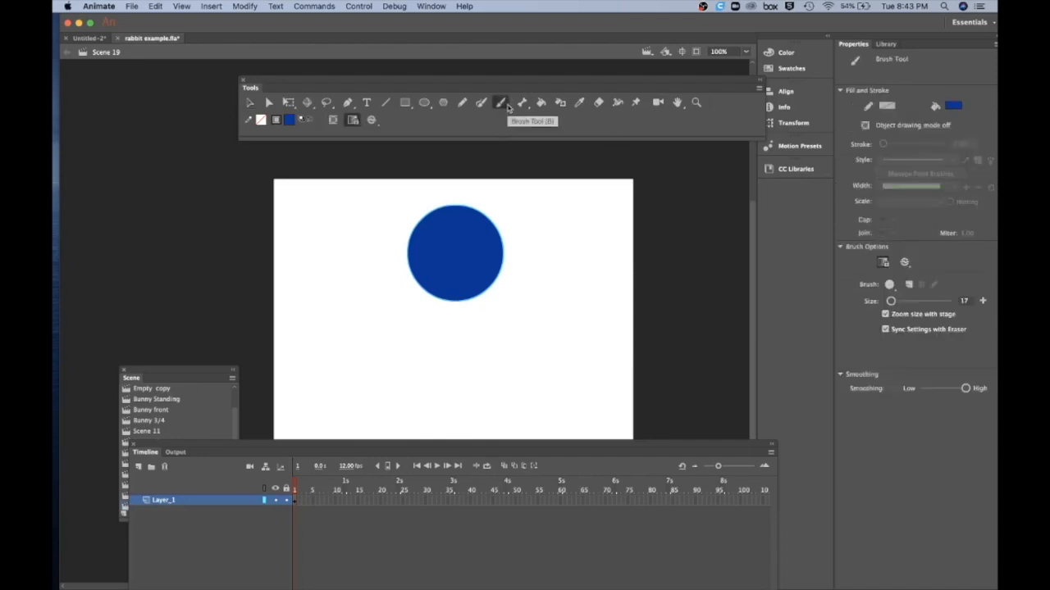
pyautogui.click(289, 119)
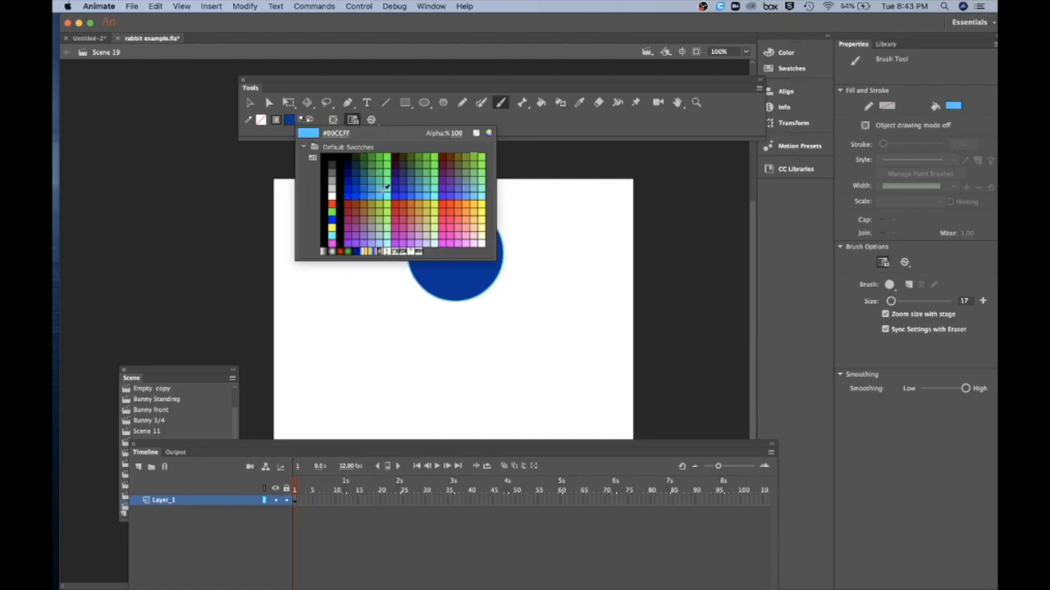
pyautogui.click(389, 192)
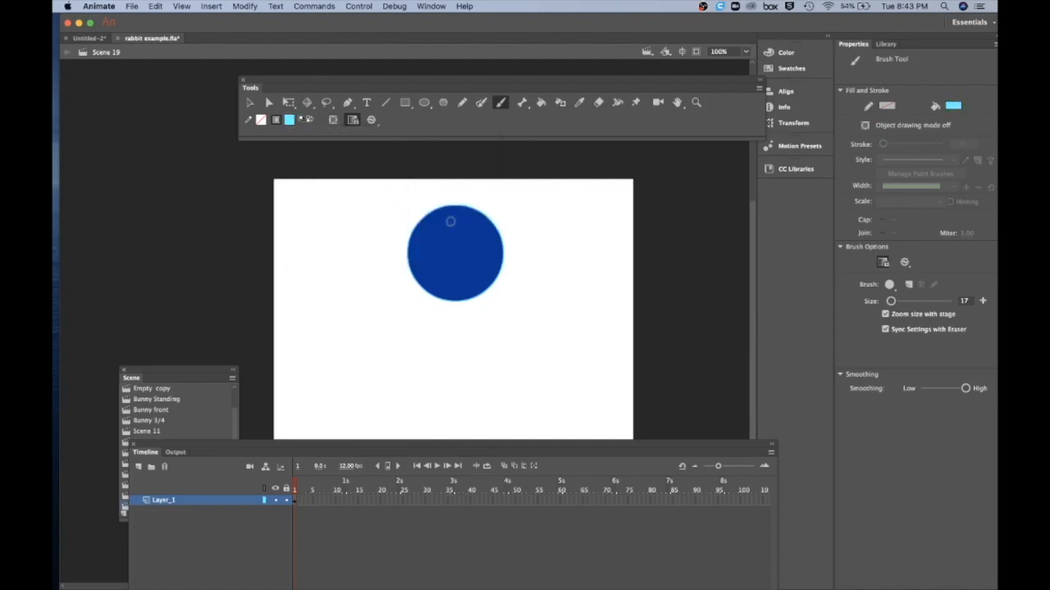
pyautogui.press('[')
pyautogui.press('[')
pyautogui.press('[')
pyautogui.press('[')
pyautogui.press('[')
pyautogui.press('[')
pyautogui.moveTo(452, 217); pyautogui.dragTo(461, 221)
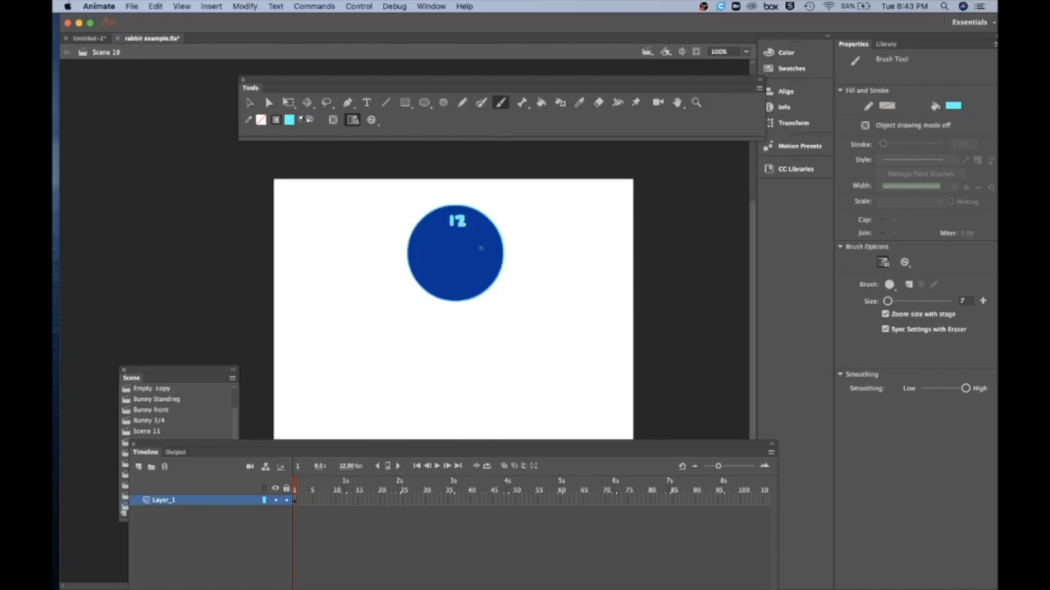
pyautogui.moveTo(488, 251); pyautogui.dragTo(487, 267)
pyautogui.moveTo(453, 286)
pyautogui.mouseDown()
pyautogui.moveTo(463, 295)
pyautogui.moveTo(453, 290)
pyautogui.mouseUp()
# Paint the numeral 9 and short light cyan tick marks between the numerals around the clock face.
pyautogui.moveTo(421, 250)
pyautogui.mouseDown()
pyautogui.moveTo(414, 253)
pyautogui.moveTo(420, 258)
pyautogui.moveTo(435, 232)
pyautogui.mouseUp()
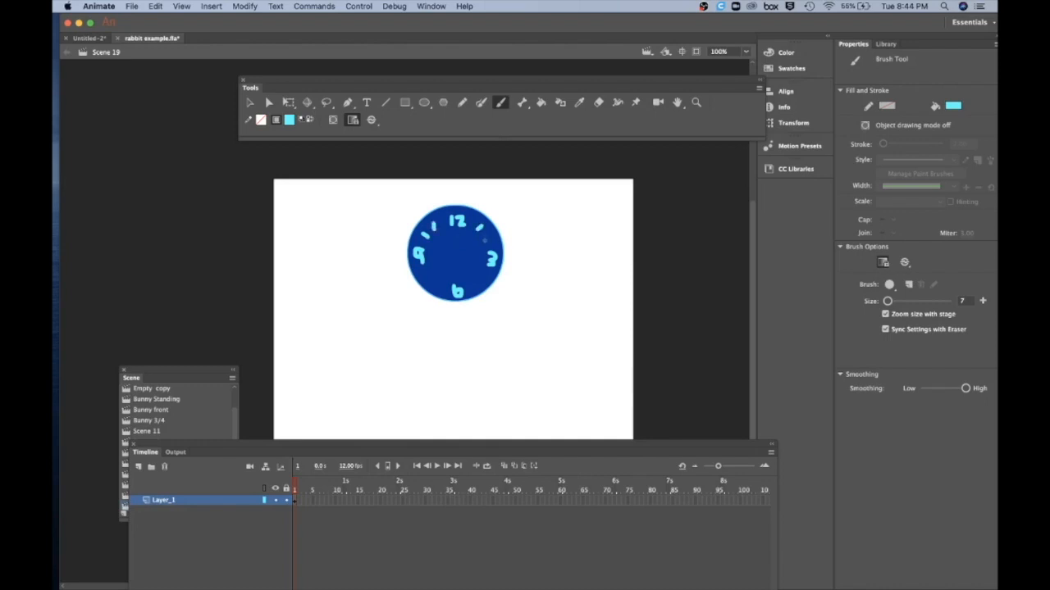
pyautogui.moveTo(483, 240); pyautogui.dragTo(491, 241)
pyautogui.moveTo(431, 271)
pyautogui.mouseDown()
pyautogui.moveTo(435, 283)
pyautogui.moveTo(483, 278)
pyautogui.mouseUp()
# Paint two yellow-orange clock hands from the face's centre, one towards 12 and one towards the 4 o'clock position.
pyautogui.click(289, 120)
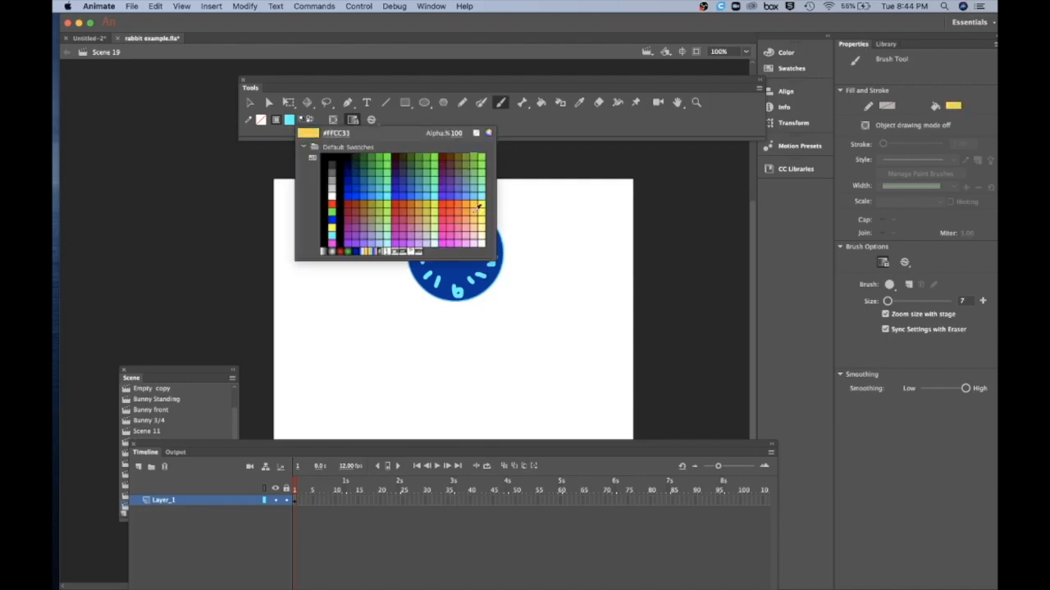
pyautogui.click(474, 213)
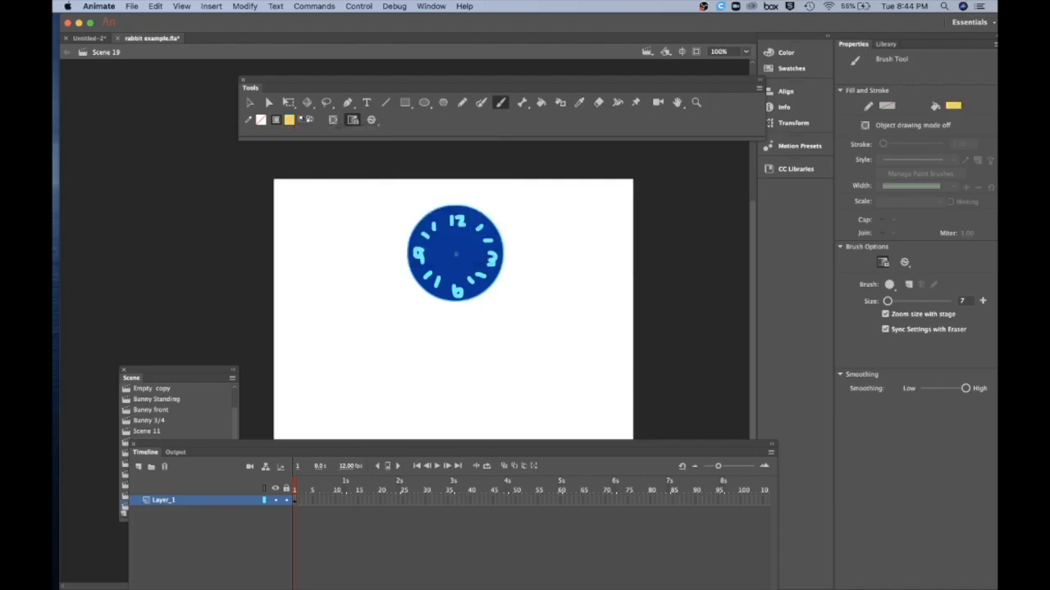
pyautogui.moveTo(455, 255)
pyautogui.mouseDown()
pyautogui.moveTo(451, 238)
pyautogui.moveTo(471, 267)
pyautogui.mouseUp()
# Draw a tall, narrow medium blue rectangle below and to the right of the clock face.
pyautogui.click(404, 102)
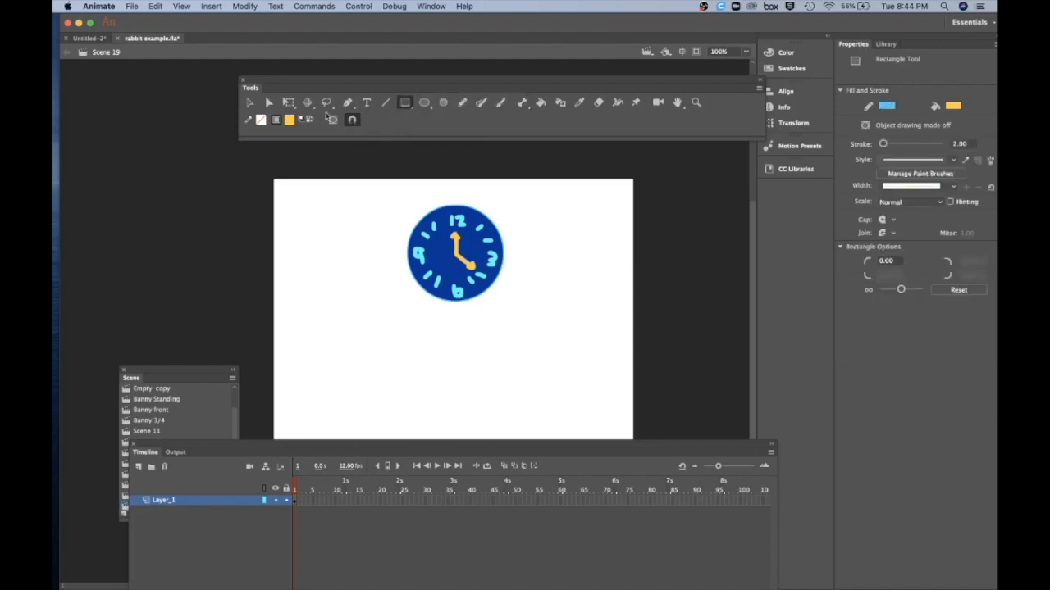
pyautogui.click(289, 120)
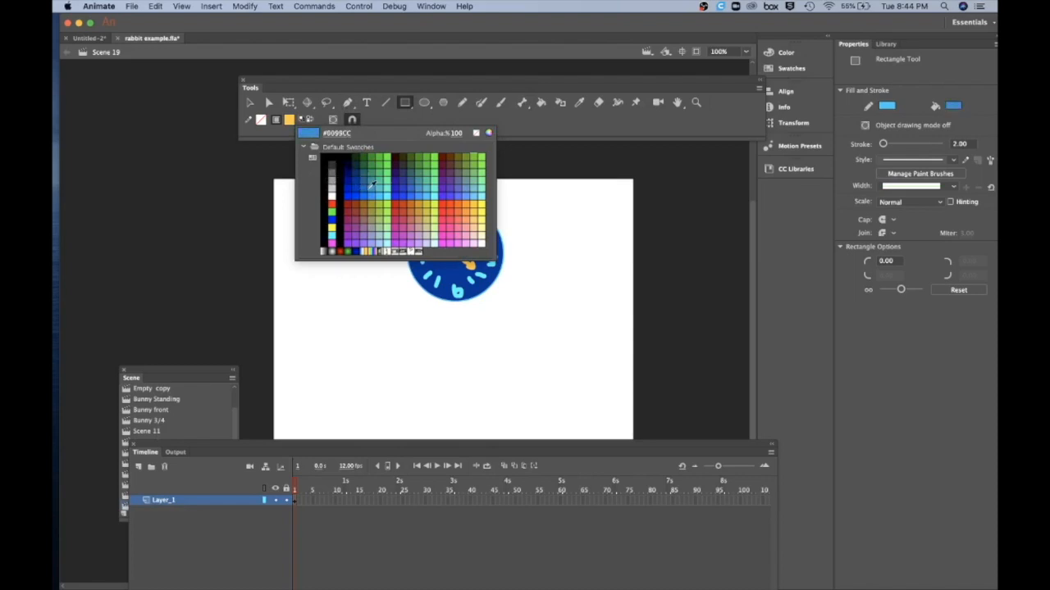
pyautogui.click(364, 190)
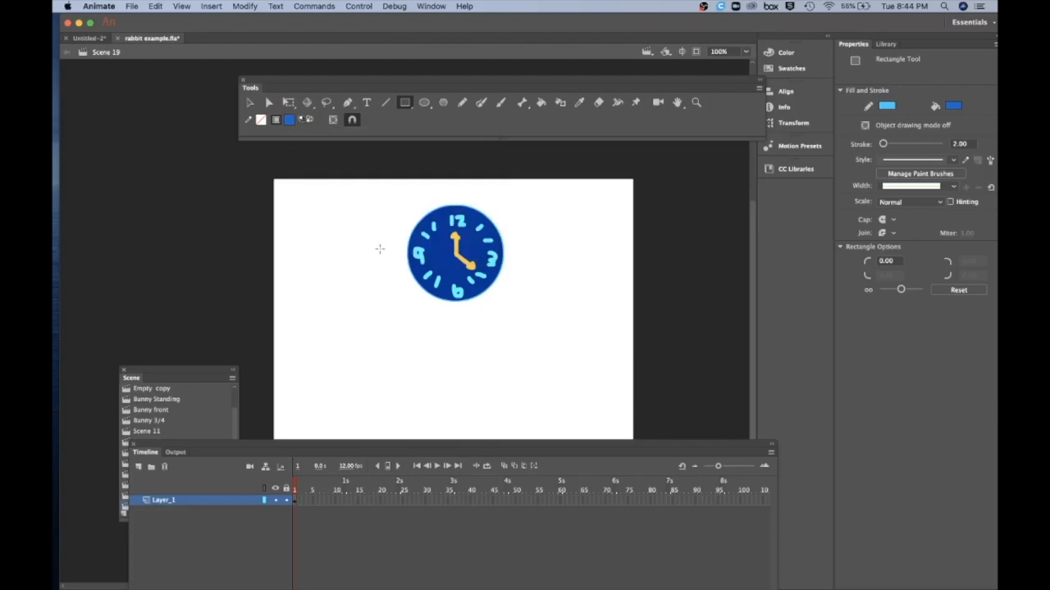
pyautogui.moveTo(510, 305); pyautogui.dragTo(517, 382)
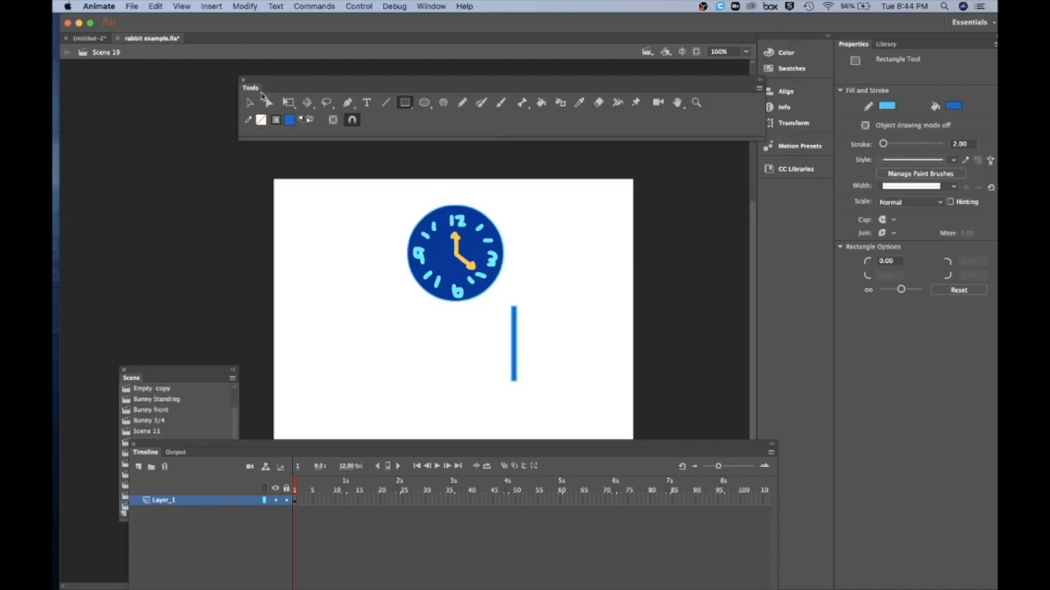
# Delete the light blue outline around the narrow rectangle.
pyautogui.click(253, 102)
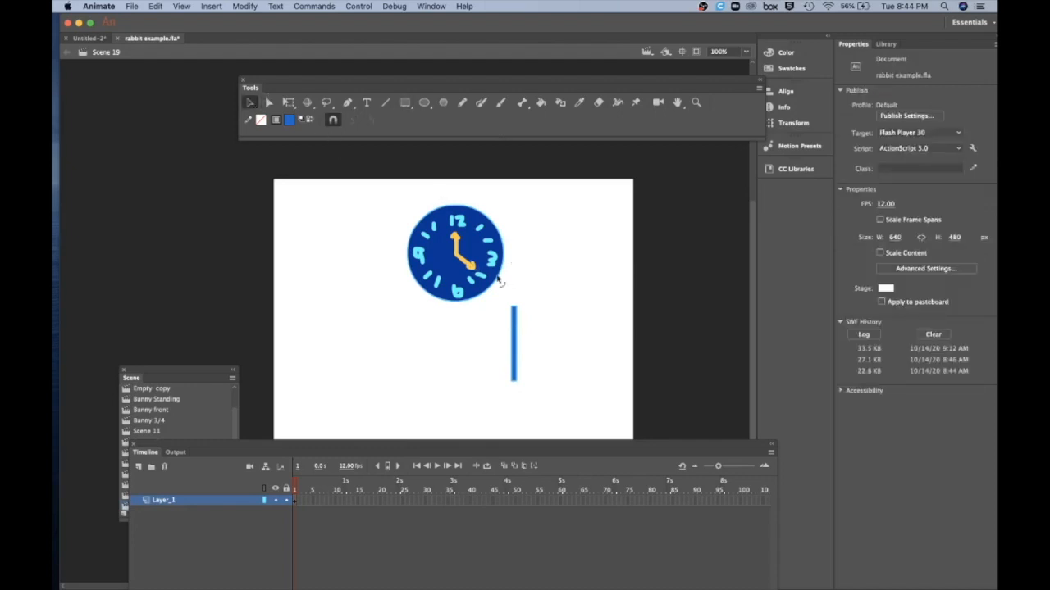
pyautogui.click(518, 374)
pyautogui.click(521, 375)
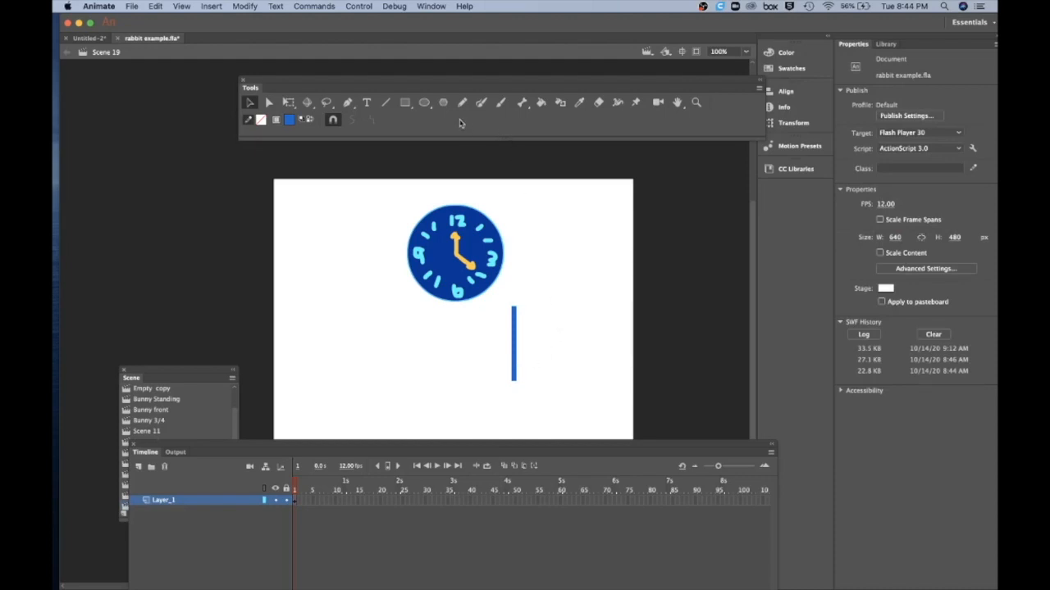
# Draw a yellow-orange circle about 50 px wide just below the narrow blue rectangle with the Oval tool.
pyautogui.click(424, 102)
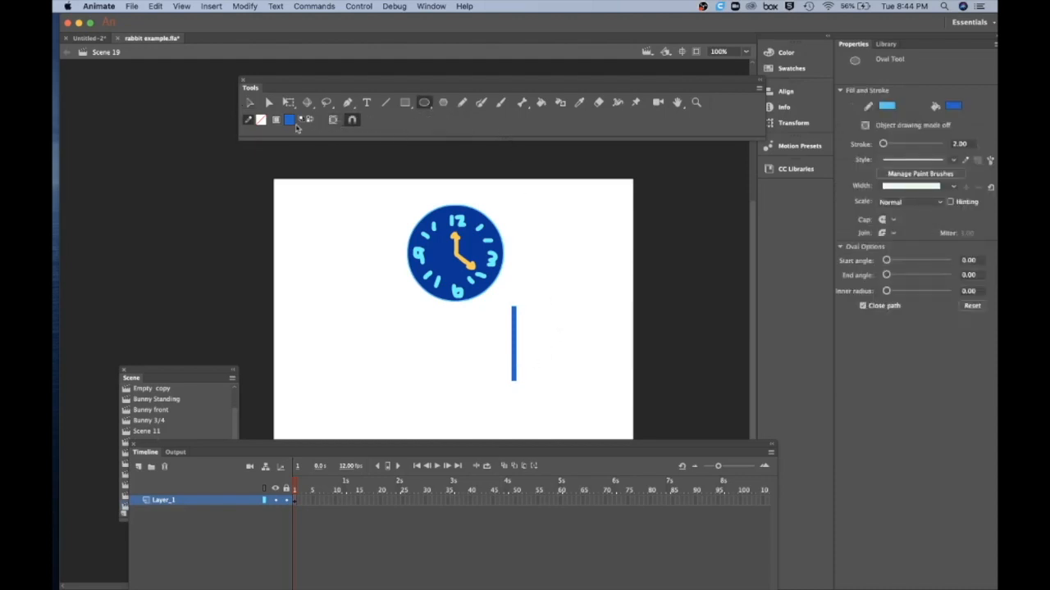
pyautogui.click(291, 123)
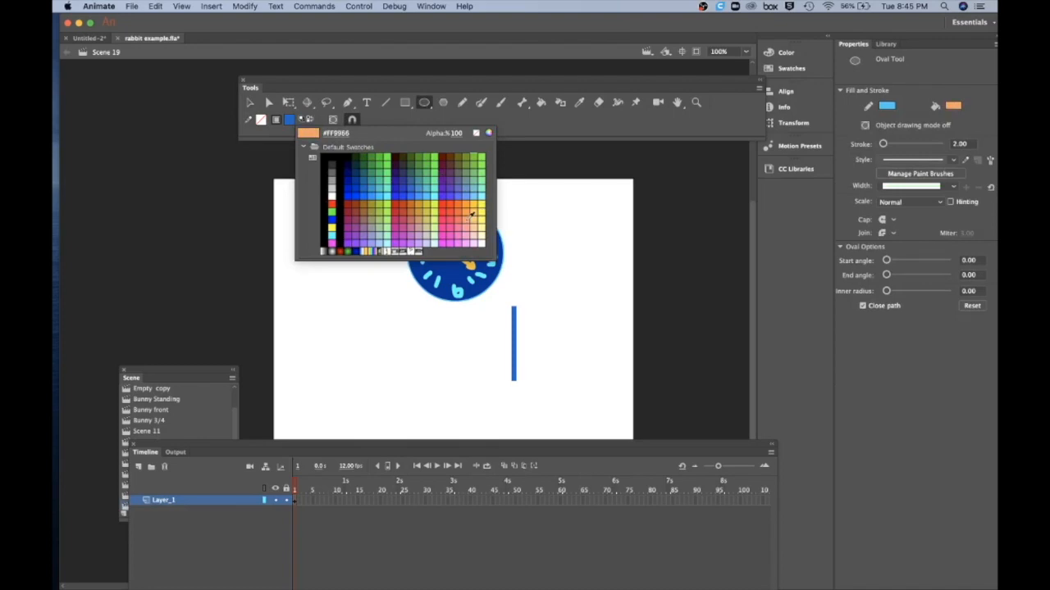
pyautogui.click(478, 212)
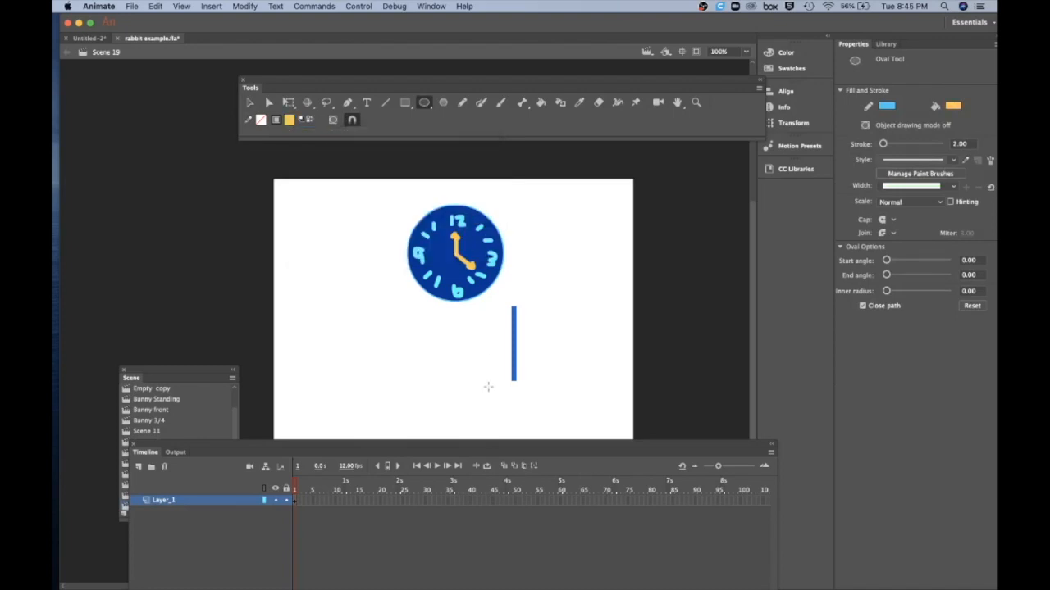
pyautogui.moveTo(486, 387); pyautogui.dragTo(513, 414)
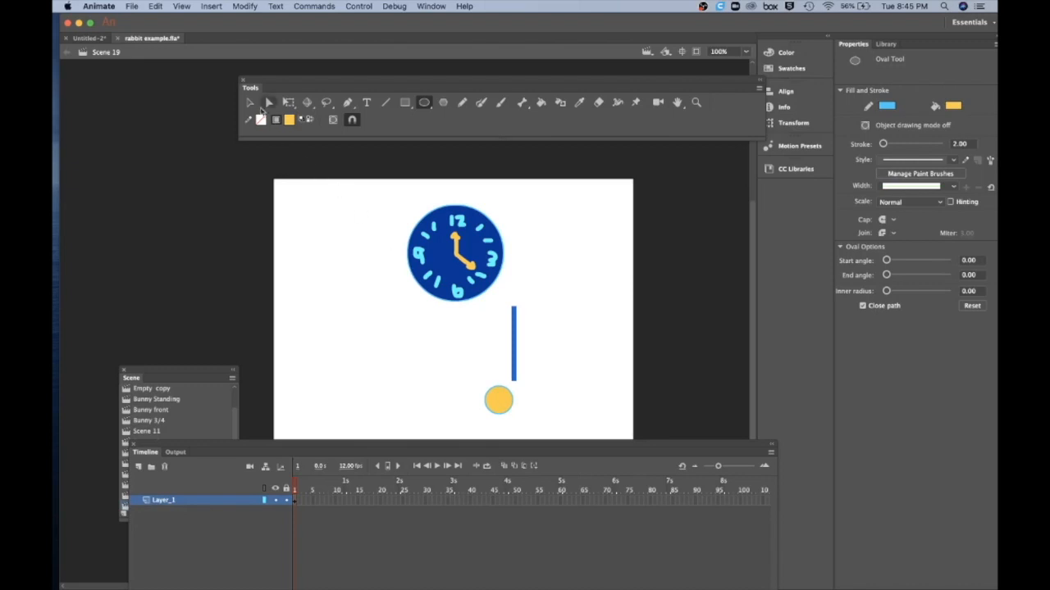
# Move the yellow-orange circle with its outline onto the lower end of the blue rod, centred on it.
pyautogui.click(249, 101)
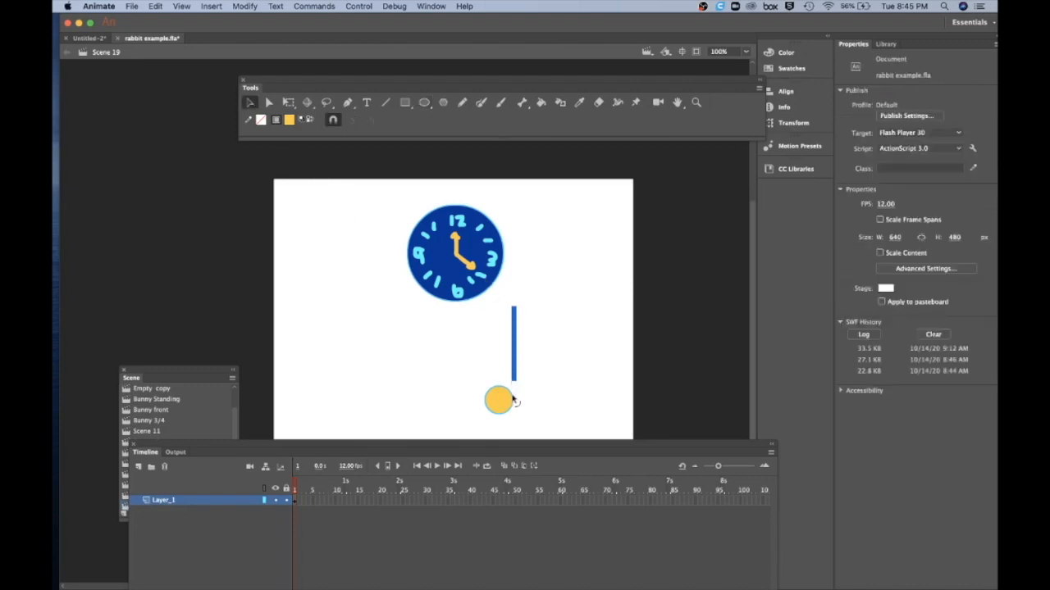
pyautogui.click(512, 399)
pyautogui.click(517, 402)
pyautogui.click(493, 402)
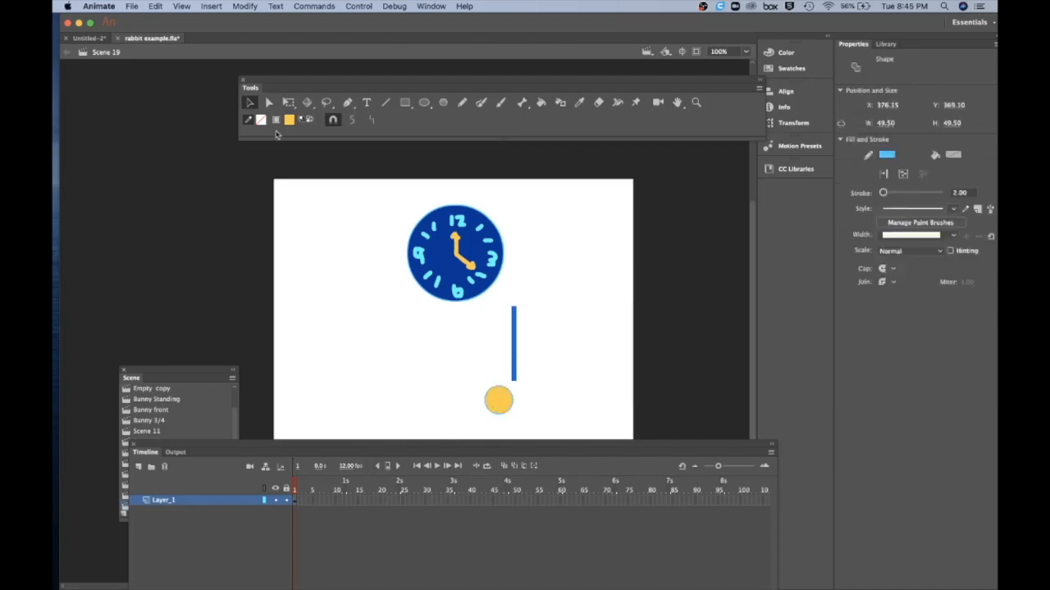
pyautogui.click(396, 342)
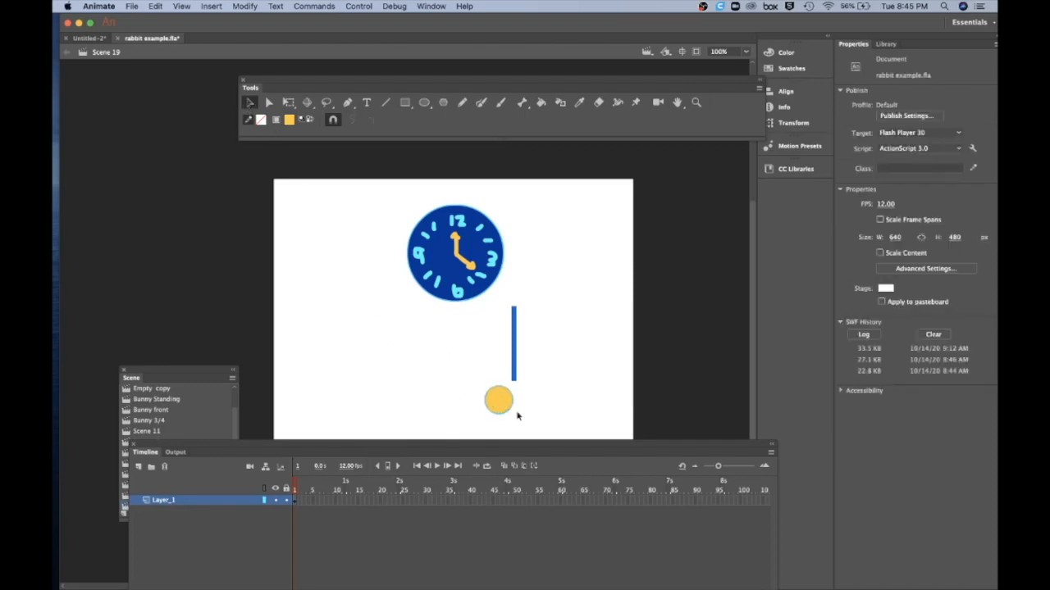
pyautogui.click(500, 406)
pyautogui.moveTo(501, 405); pyautogui.dragTo(516, 394)
pyautogui.click(553, 360)
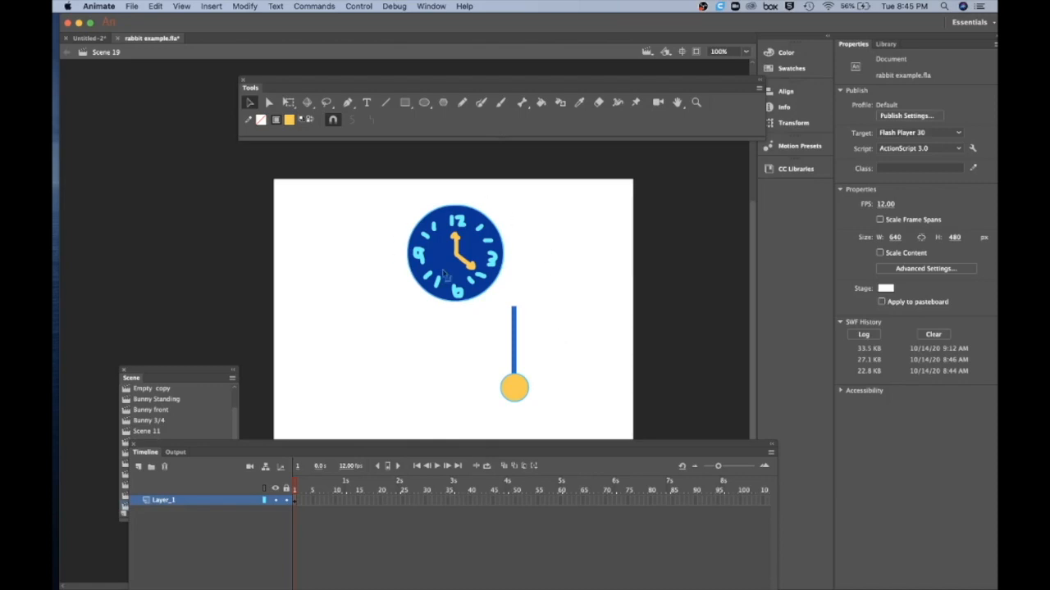
# Rename Layer_1 as "clock face" and accept the adjusted layer name.
pyautogui.doubleClick(162, 500)
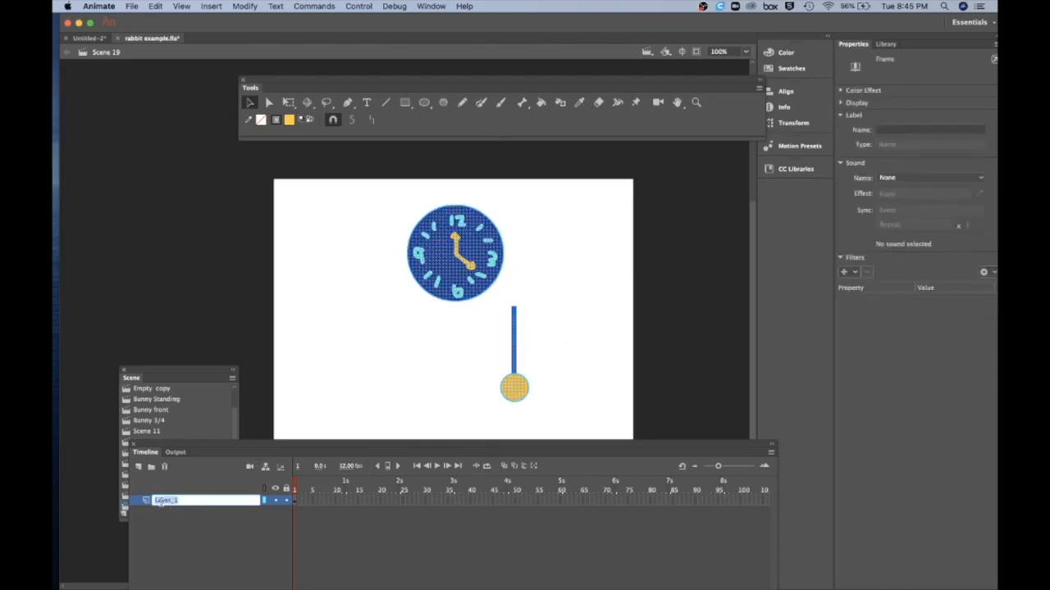
pyautogui.write('clock face')
pyautogui.press('Return')
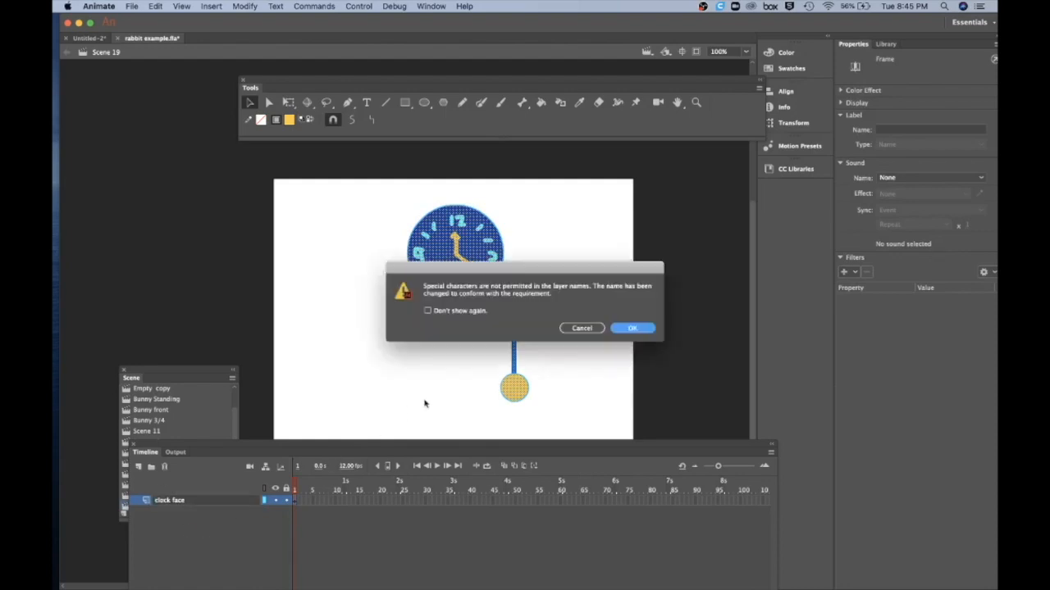
pyautogui.click(644, 329)
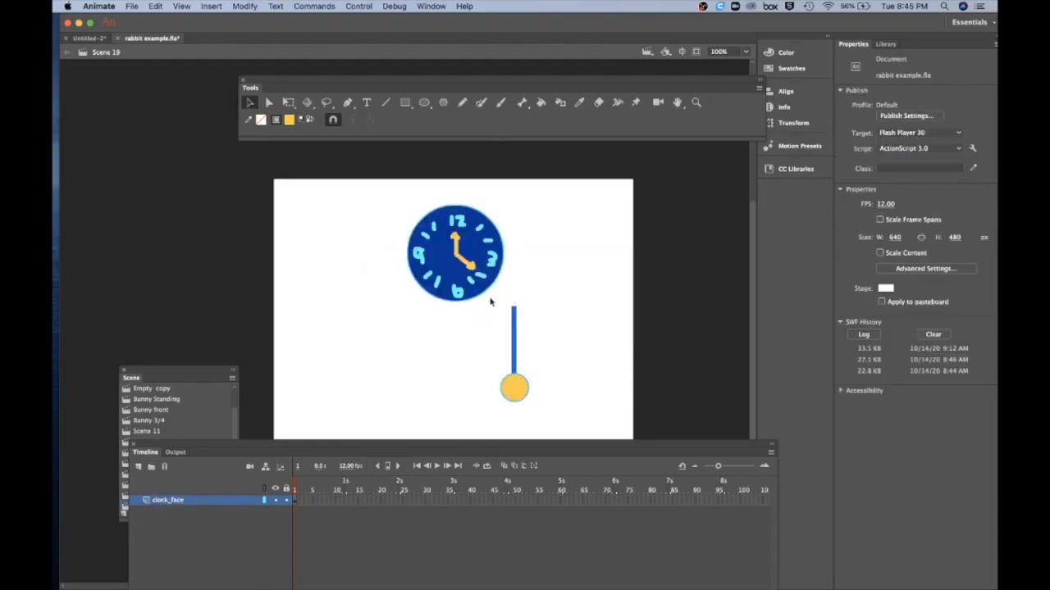
# Cut the blue rod and yellow-orange circle out of the clock_face layer.
pyautogui.moveTo(487, 300); pyautogui.dragTo(549, 421)
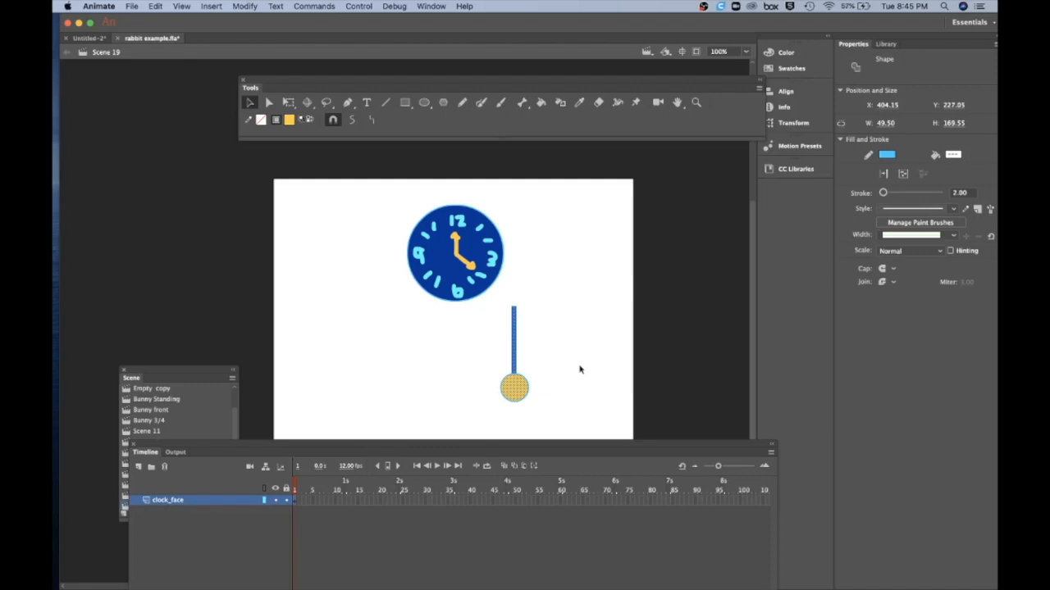
pyautogui.press('Delete')
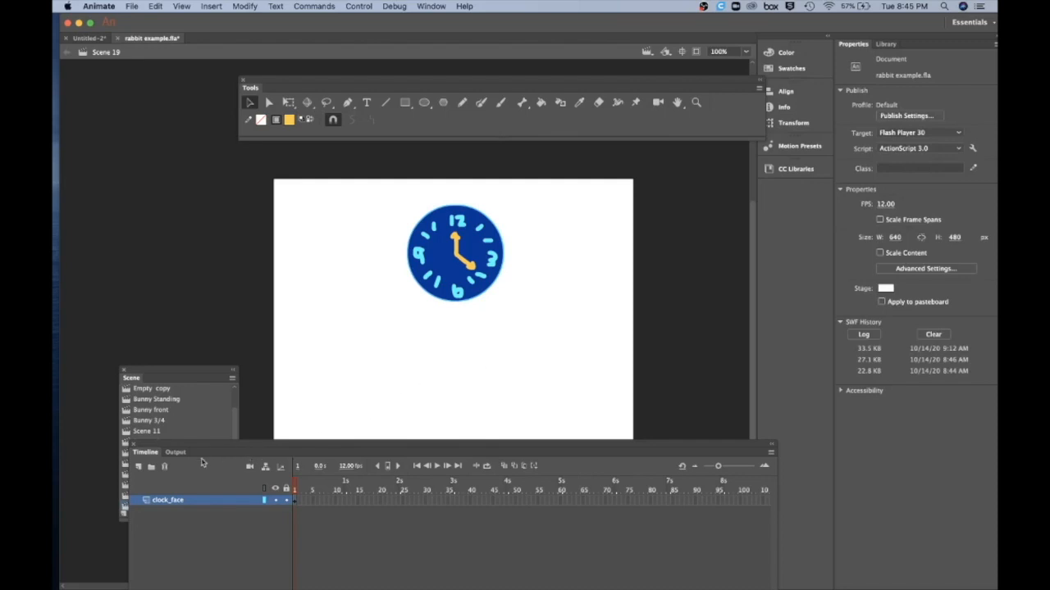
# Add a new layer beneath clock_face and name it "pendulum".
pyautogui.click(137, 468)
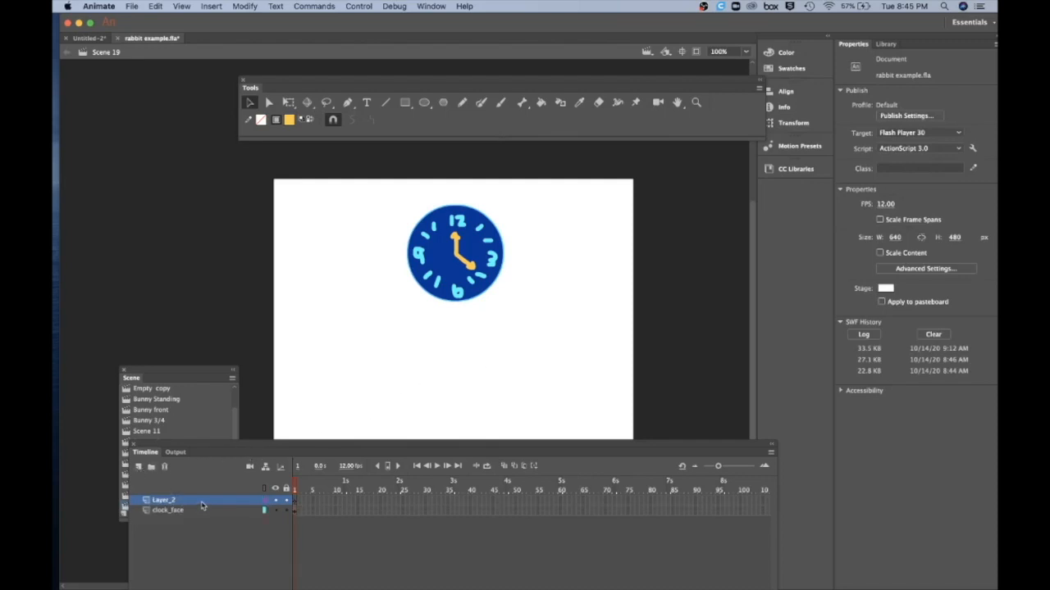
pyautogui.moveTo(198, 520); pyautogui.dragTo(199, 518)
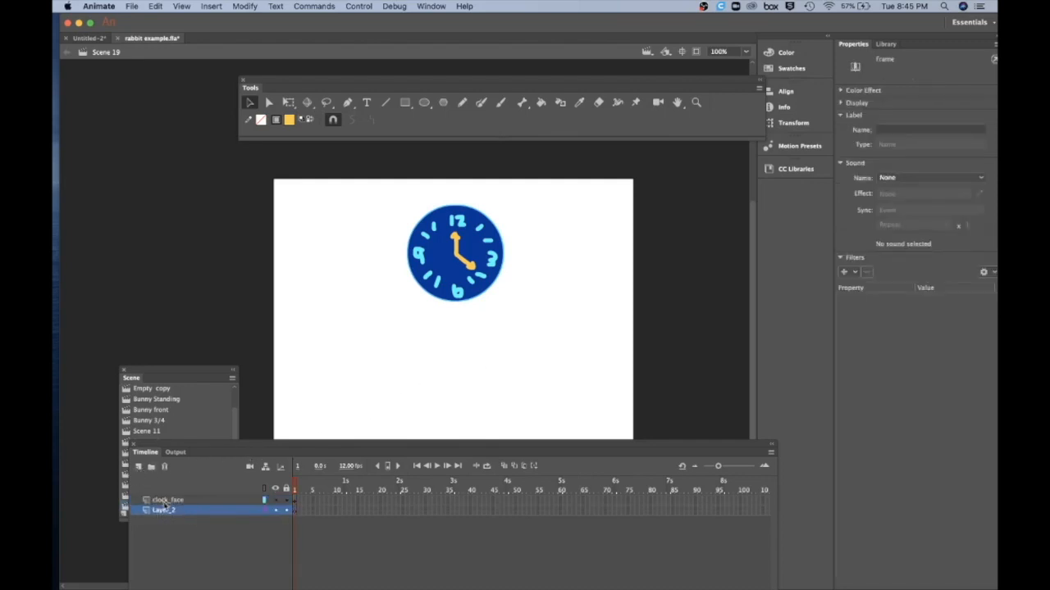
pyautogui.doubleClick(163, 511)
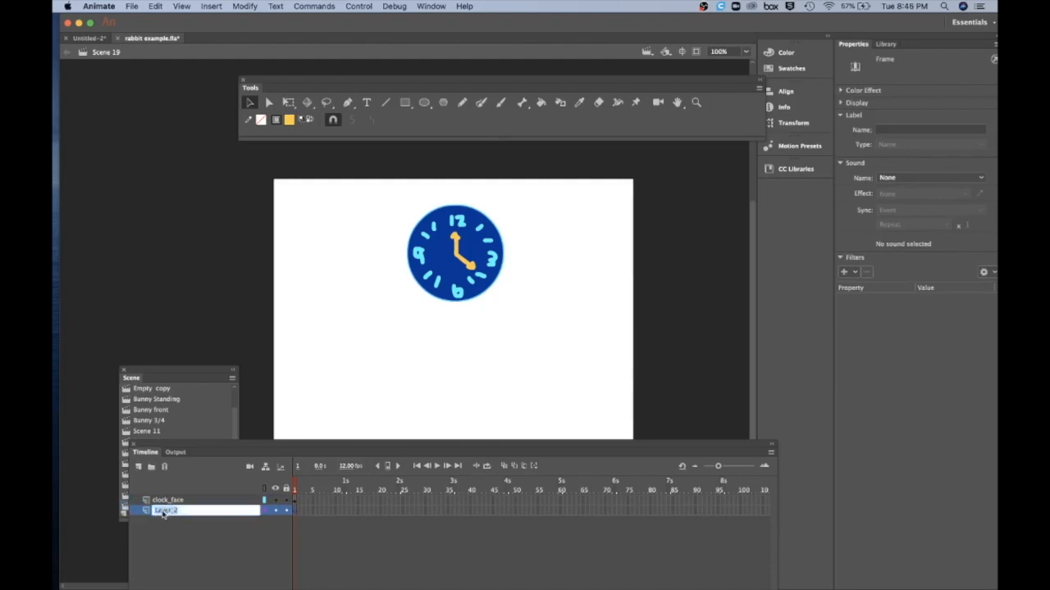
pyautogui.write('pendulum')
pyautogui.press('Return')
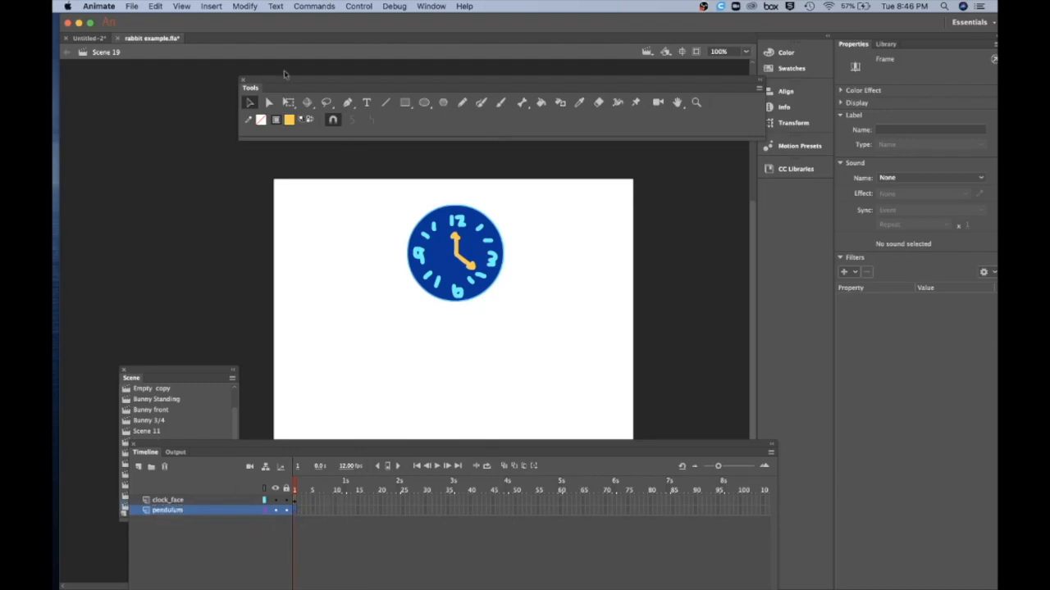
# Paste the rod and circle in place on the pendulum layer and nudge them to hang centred beneath the clock face.
pyautogui.click(210, 7)
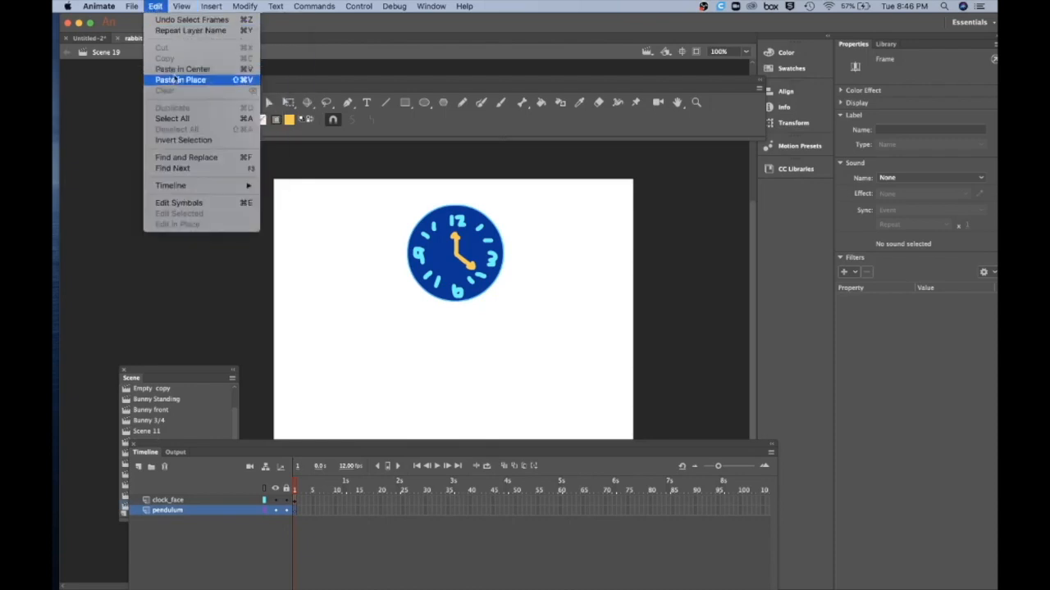
pyautogui.click(177, 79)
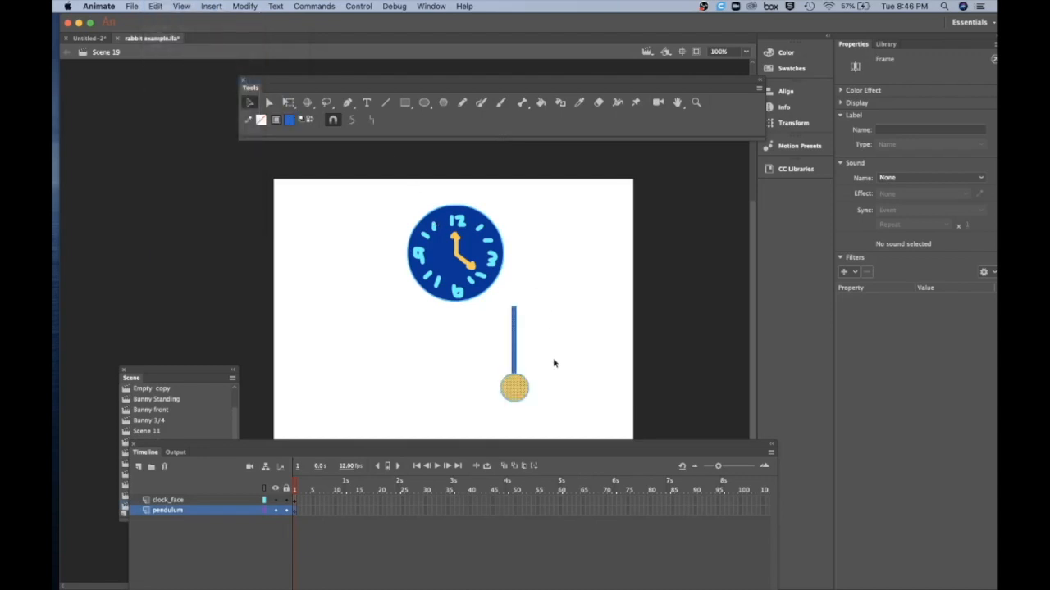
pyautogui.hotkey('shift', 'Left')
pyautogui.hotkey('shift', 'Left')
pyautogui.hotkey('shift', 'Left')
pyautogui.hotkey('shift', 'Left')
pyautogui.hotkey('shift', 'Left')
pyautogui.hotkey('shift', 'Left')
pyautogui.hotkey('shift', 'Left')
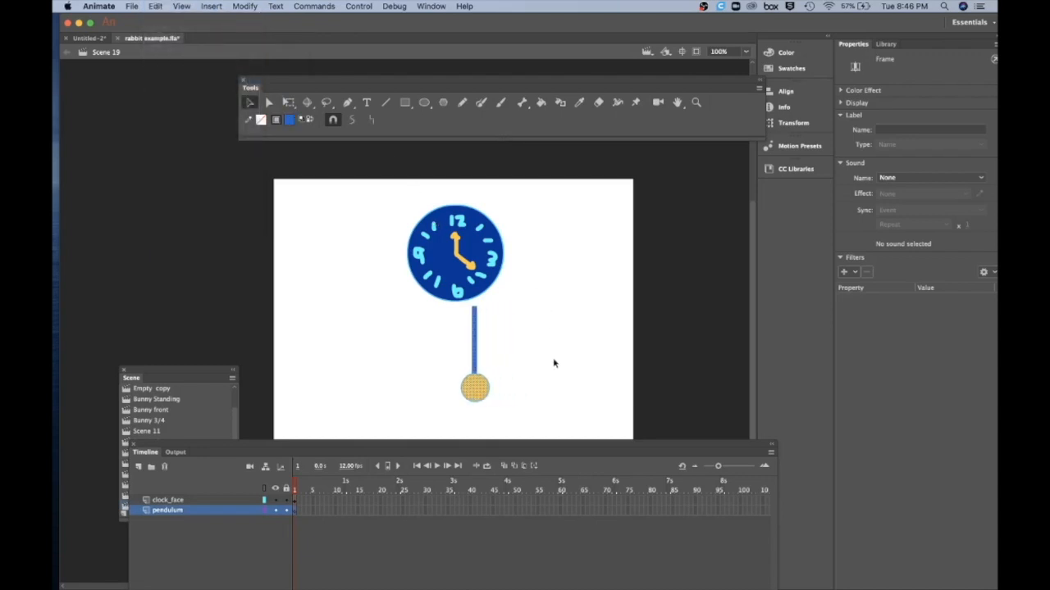
pyautogui.hotkey('shift', 'Up')
pyautogui.hotkey('shift', 'Up')
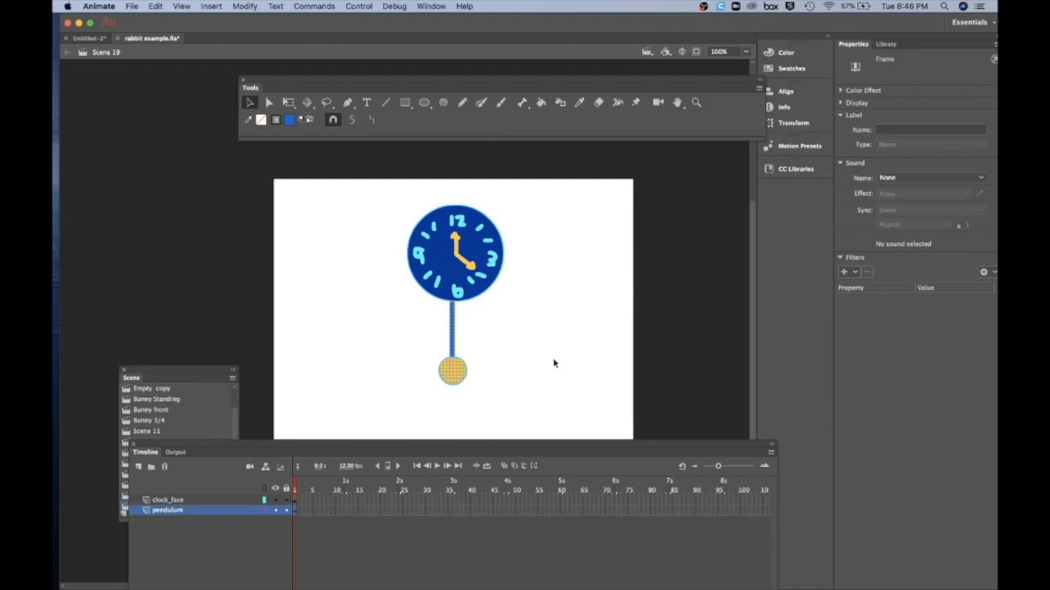
pyautogui.press('Down')
pyautogui.press('Down')
pyautogui.press('Down')
pyautogui.press('Down')
pyautogui.press('Down')
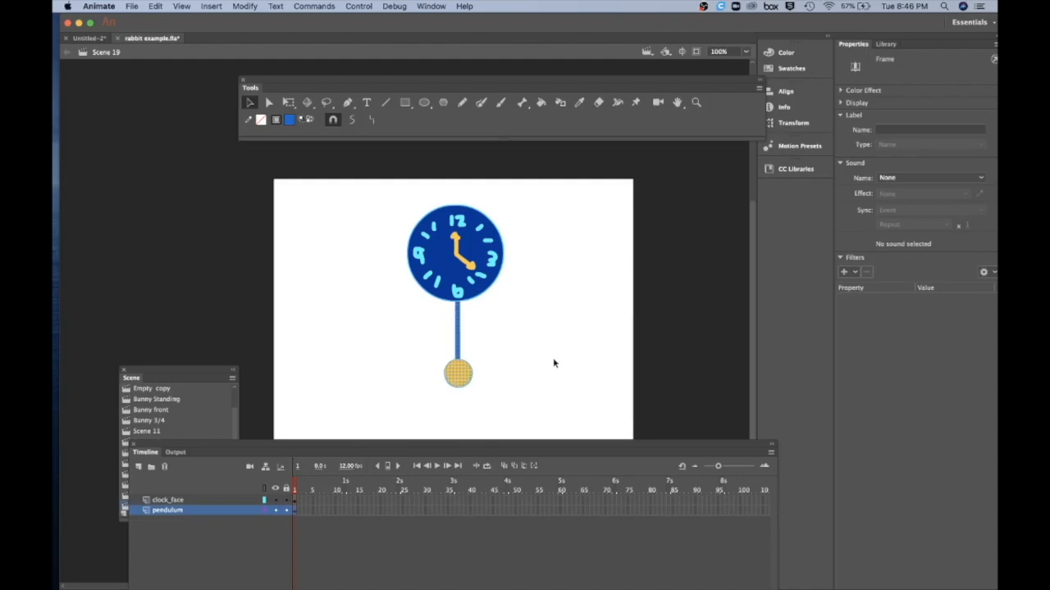
pyautogui.press('Left')
# Extend the clock_face layer to frame 45 and insert a keyframe at frame 15 of the pendulum layer.
pyautogui.click(494, 501)
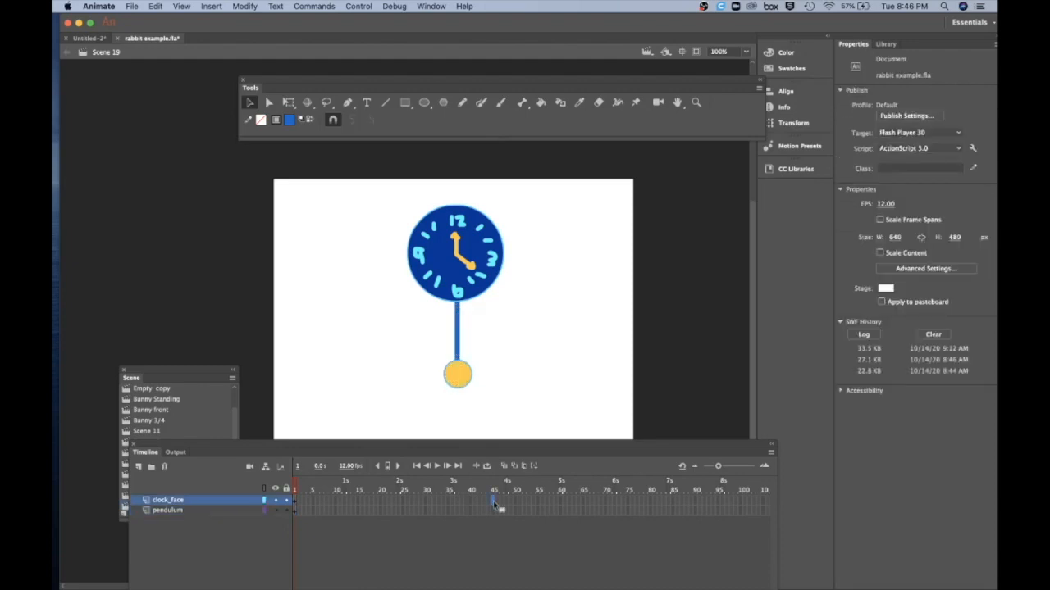
pyautogui.click(494, 502)
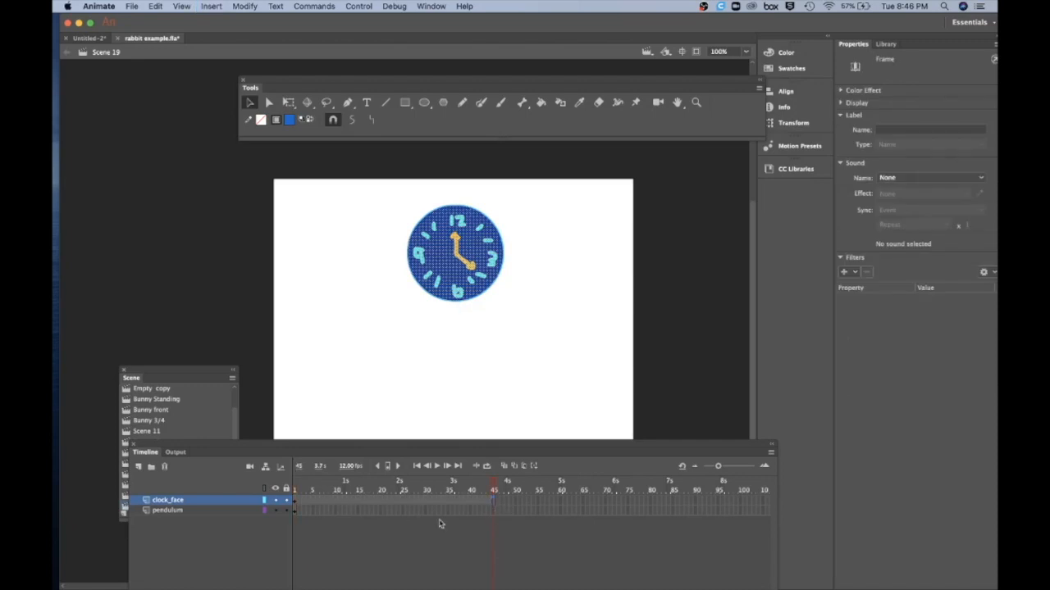
pyautogui.click(296, 511)
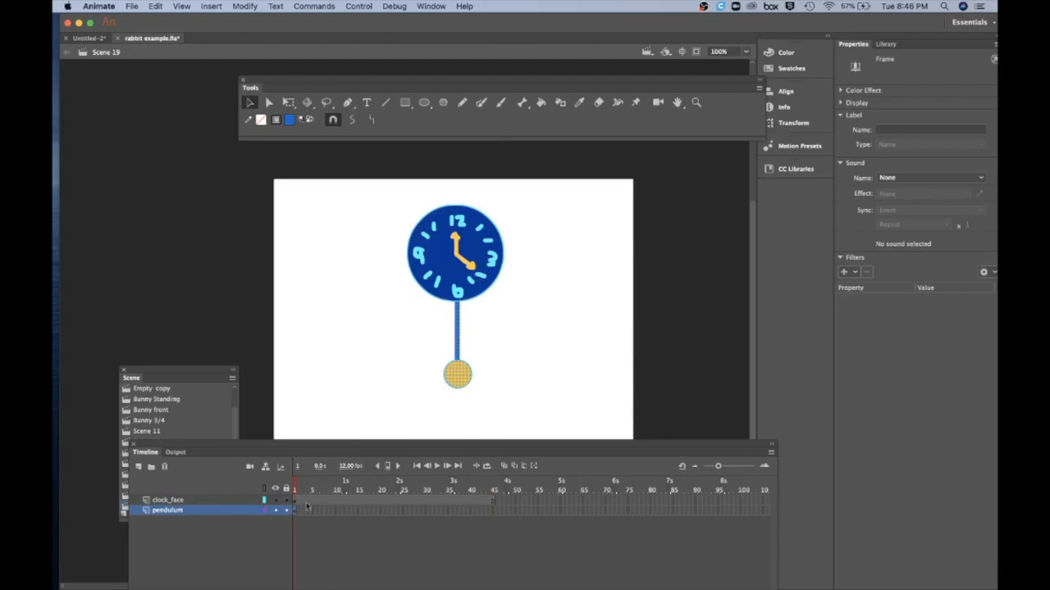
pyautogui.click(358, 511)
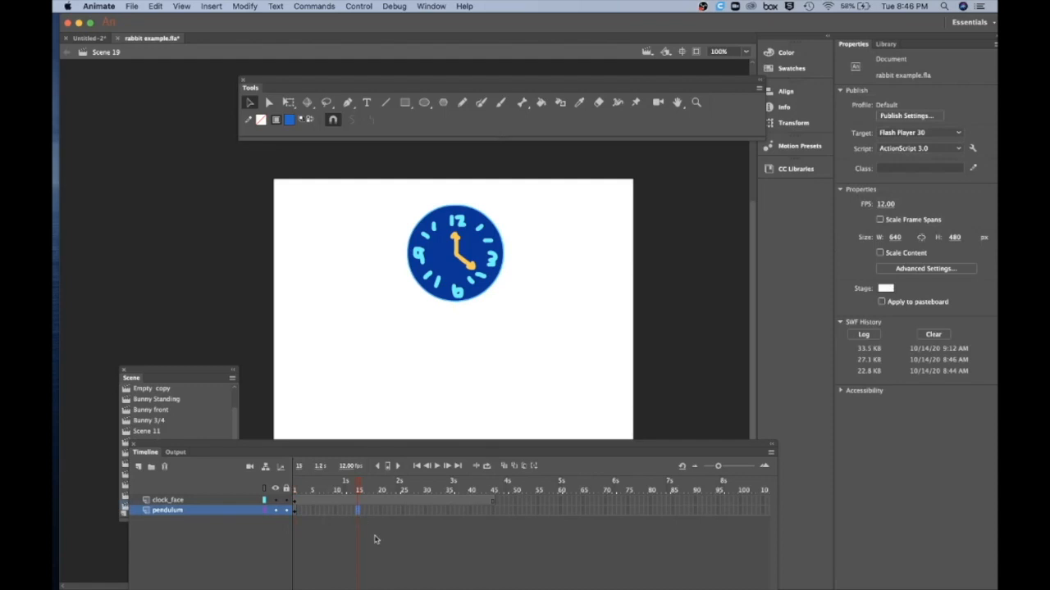
pyautogui.press('F6')
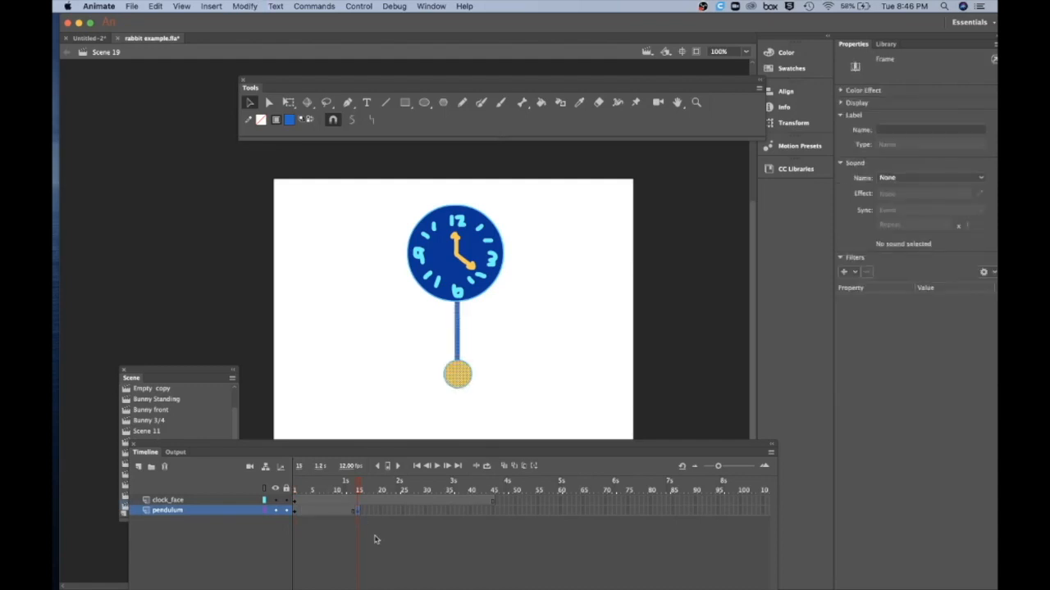
# Create a classic tween on the pendulum layer between frames 1 and 15.
pyautogui.click(296, 511)
pyautogui.click(358, 511)
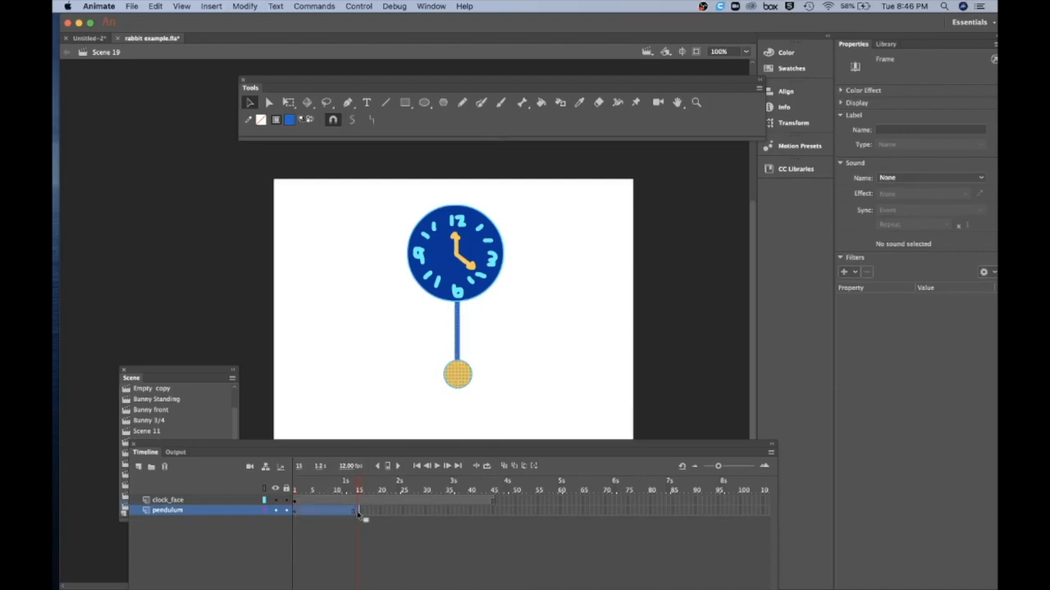
pyautogui.moveTo(357, 510); pyautogui.dragTo(326, 510)
pyautogui.rightClick(324, 512)
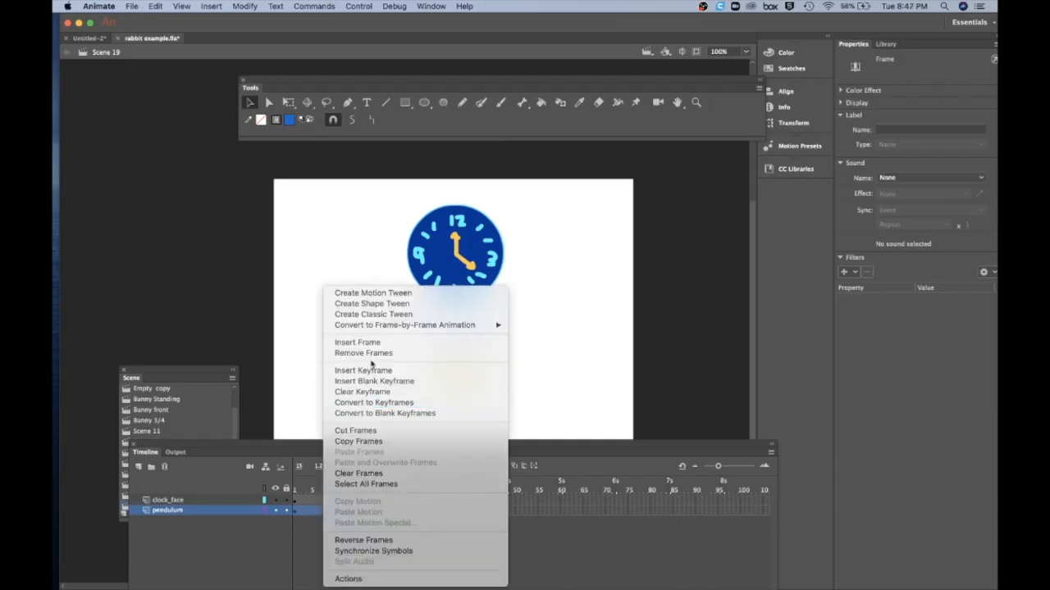
pyautogui.click(373, 314)
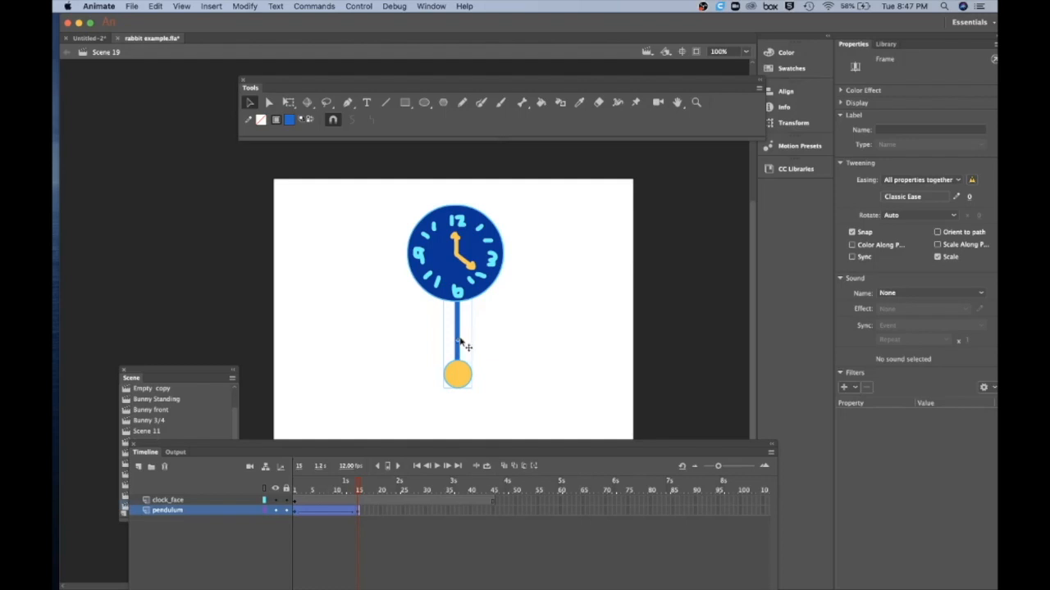
# At frame 1, move the pendulum's transformation point to where the rod meets the clock face's lower edge.
pyautogui.click(296, 514)
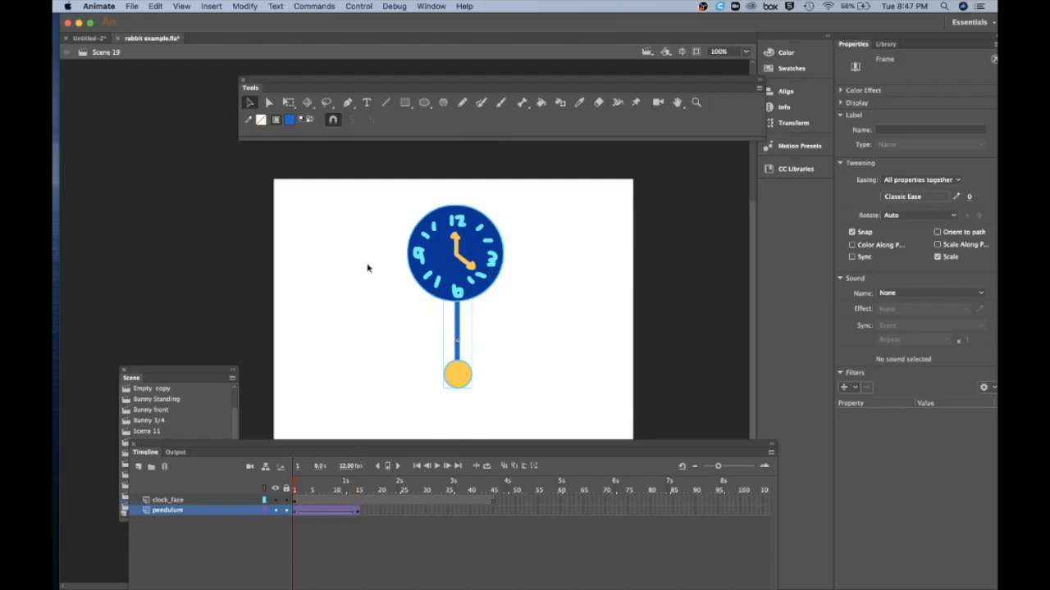
pyautogui.click(288, 102)
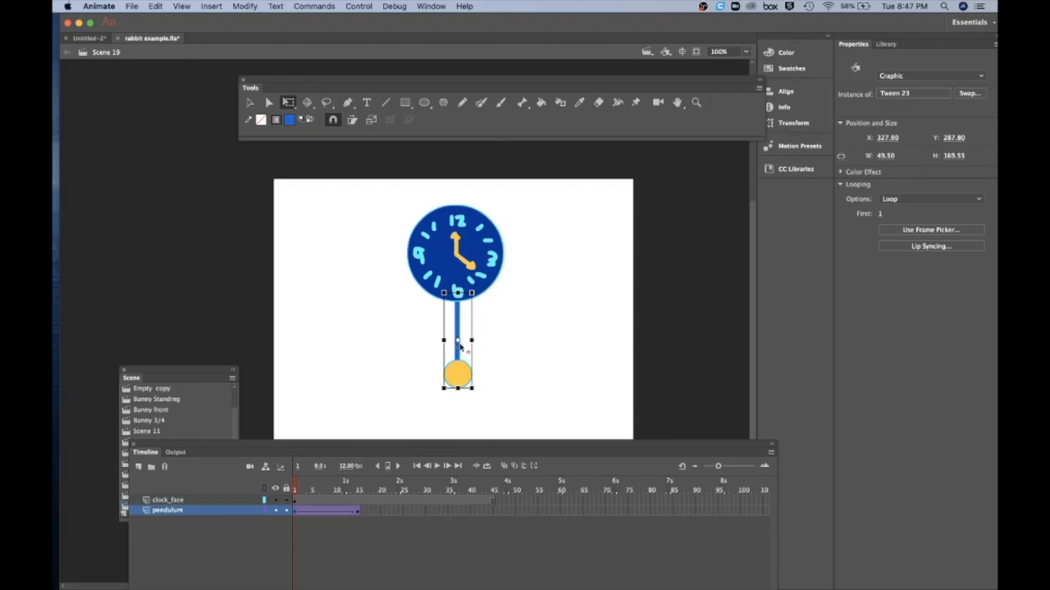
pyautogui.moveTo(458, 340); pyautogui.dragTo(458, 301)
# At frame 15, move the pendulum's transformation point to the clock face's lower edge and rotate the pendulum out to the right.
pyautogui.click(357, 513)
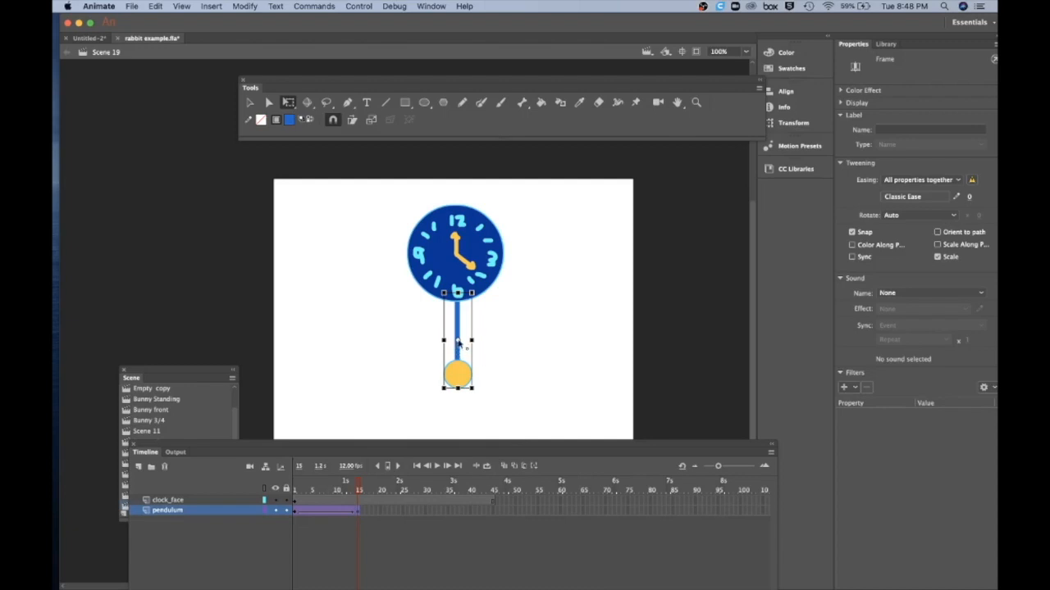
pyautogui.moveTo(458, 343); pyautogui.dragTo(458, 301)
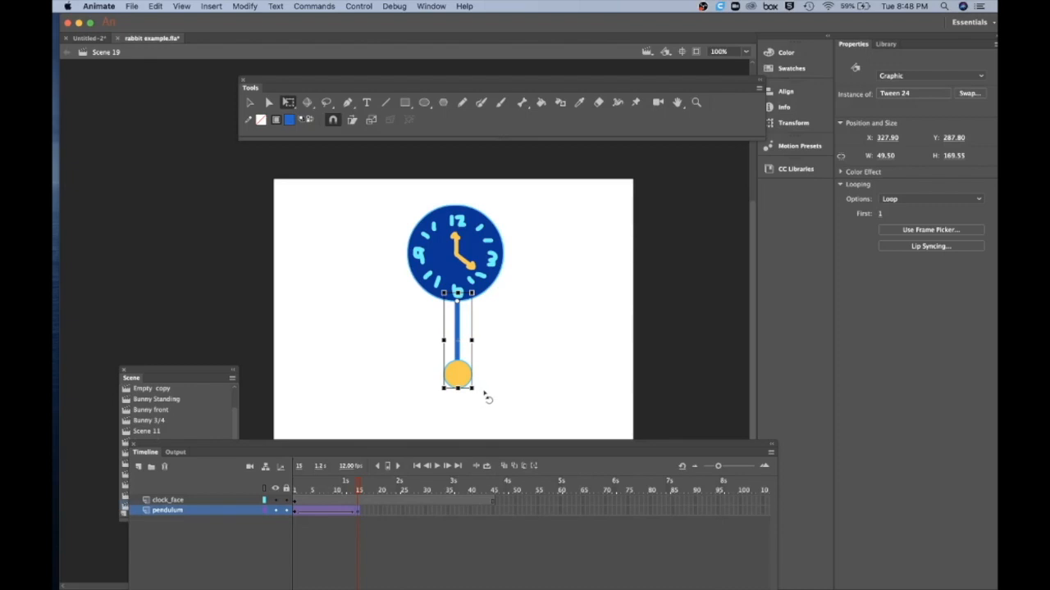
pyautogui.moveTo(484, 393); pyautogui.dragTo(528, 365)
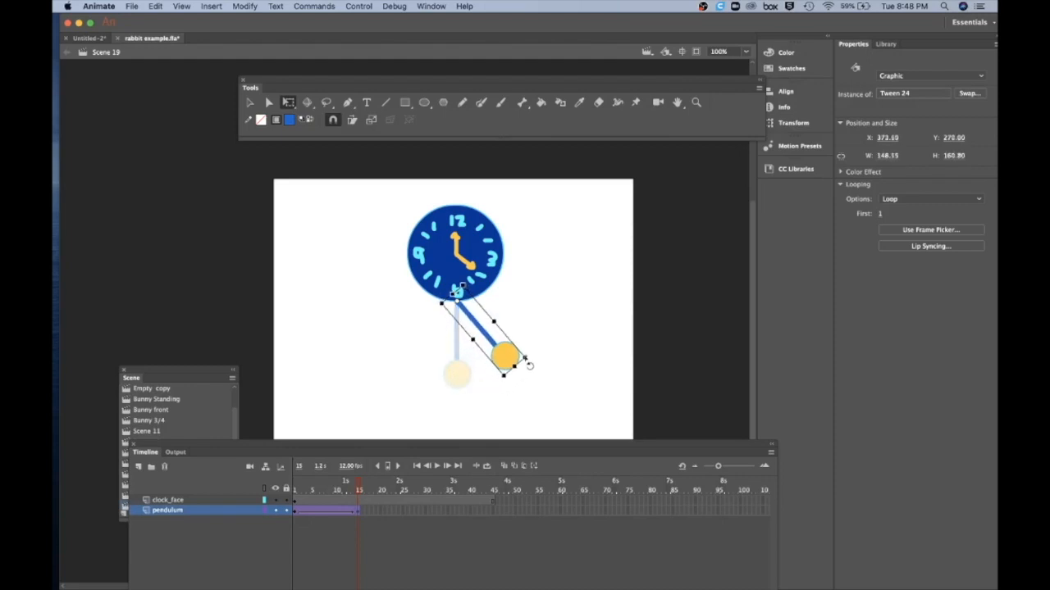
# Fine-tune the pendulum's rightward rotation at frame 15 around its pivot on the clock face's lower edge.
pyautogui.moveTo(529, 365); pyautogui.dragTo(525, 357)
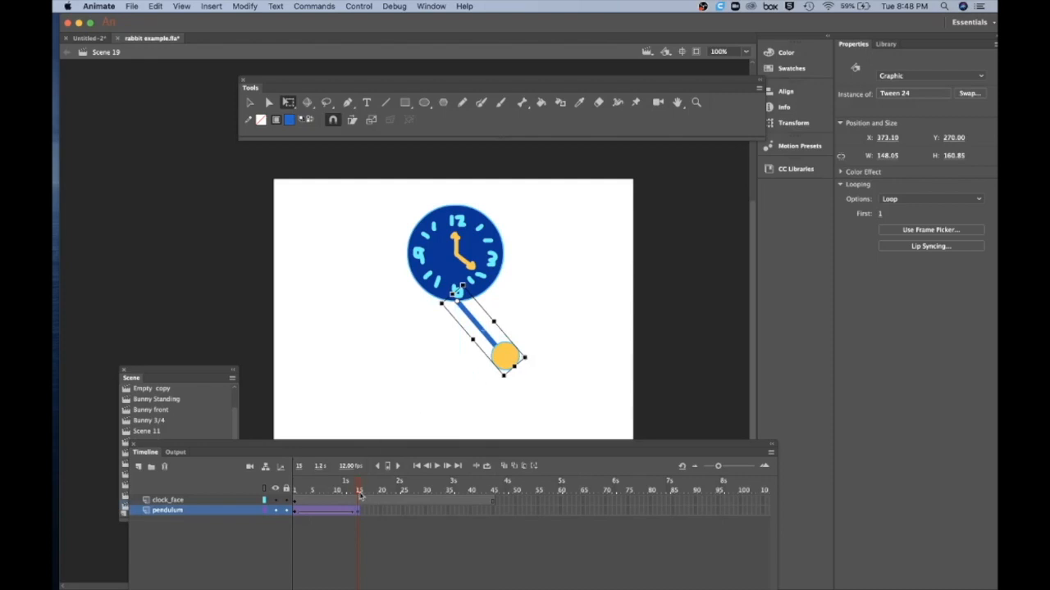
pyautogui.moveTo(358, 486)
pyautogui.mouseDown()
pyautogui.moveTo(287, 487)
pyautogui.moveTo(359, 490)
pyautogui.mouseUp()
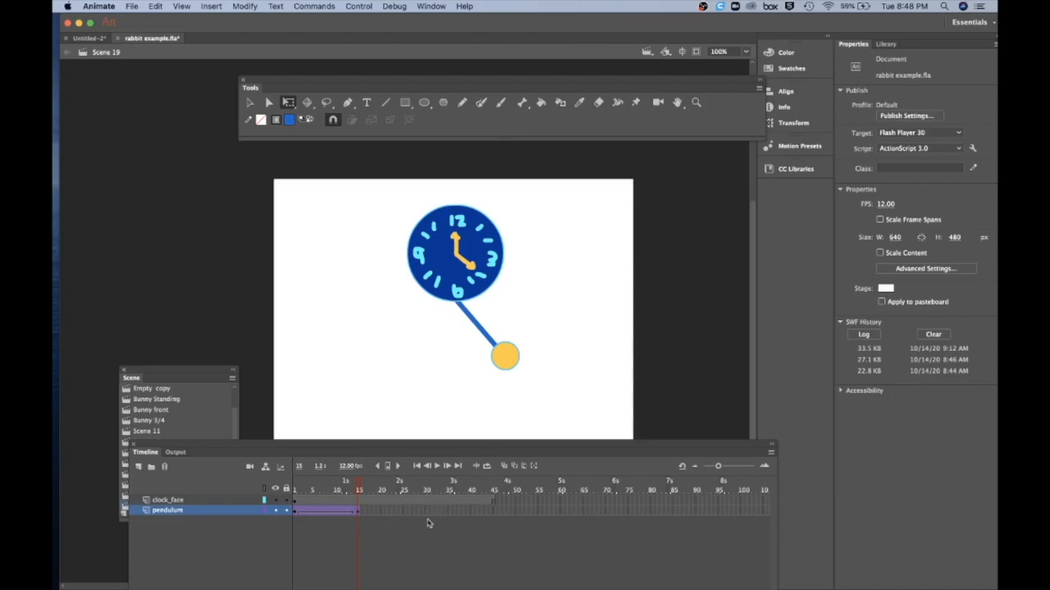
# Insert a keyframe at frame 30 of the pendulum layer and rotate the pendulum out to the left of the clock face.
pyautogui.click(426, 513)
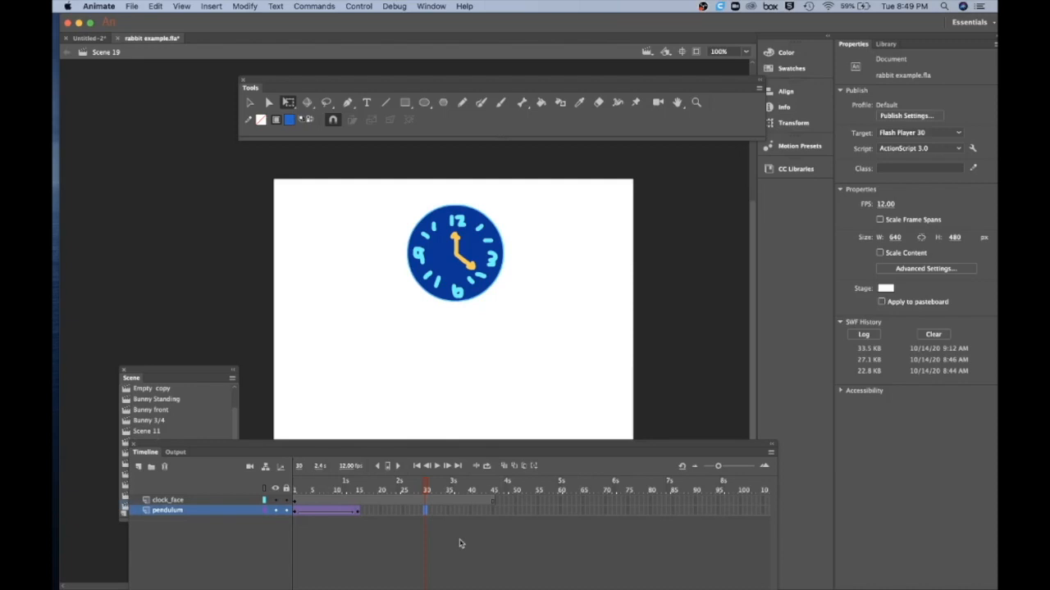
pyautogui.press('F6')
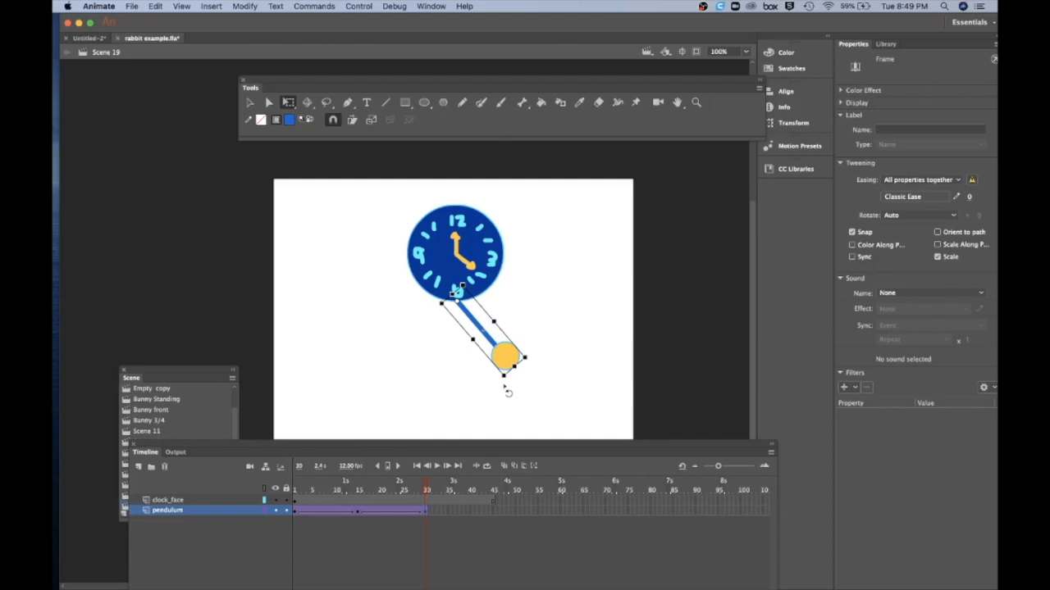
pyautogui.moveTo(492, 391); pyautogui.dragTo(388, 366)
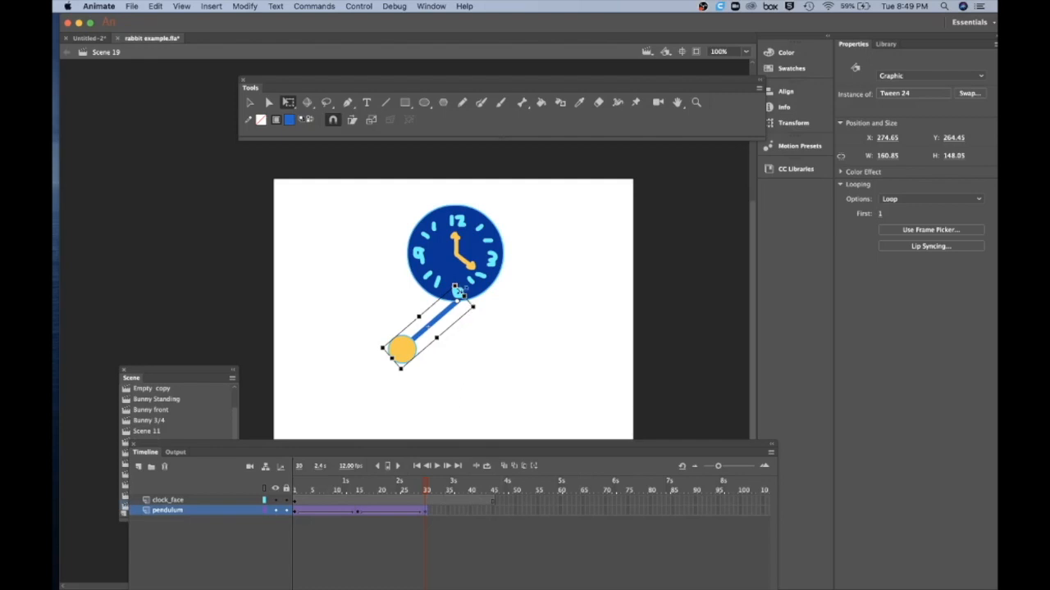
# Insert a keyframe at frame 45 of the pendulum layer and rotate the pendulum back to hang straight down.
pyautogui.click(492, 512)
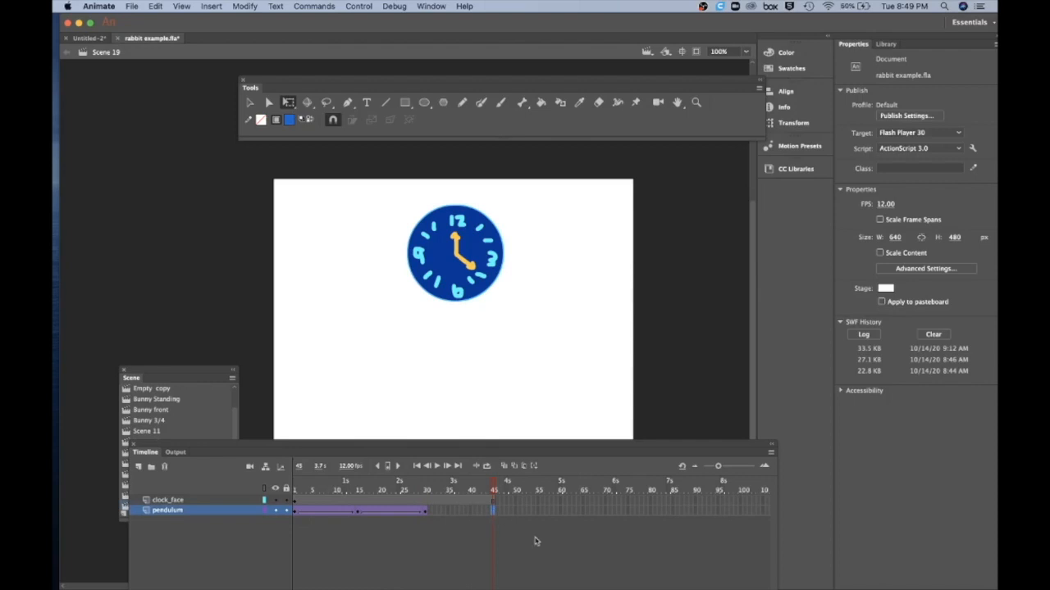
pyautogui.press('F6')
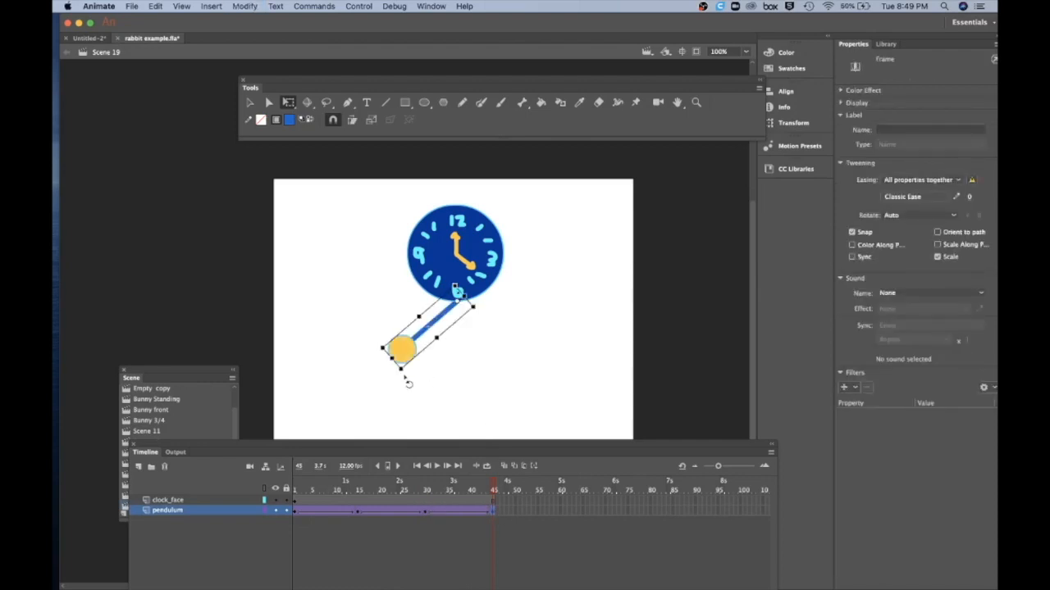
pyautogui.moveTo(418, 385); pyautogui.dragTo(475, 394)
pyautogui.click(529, 378)
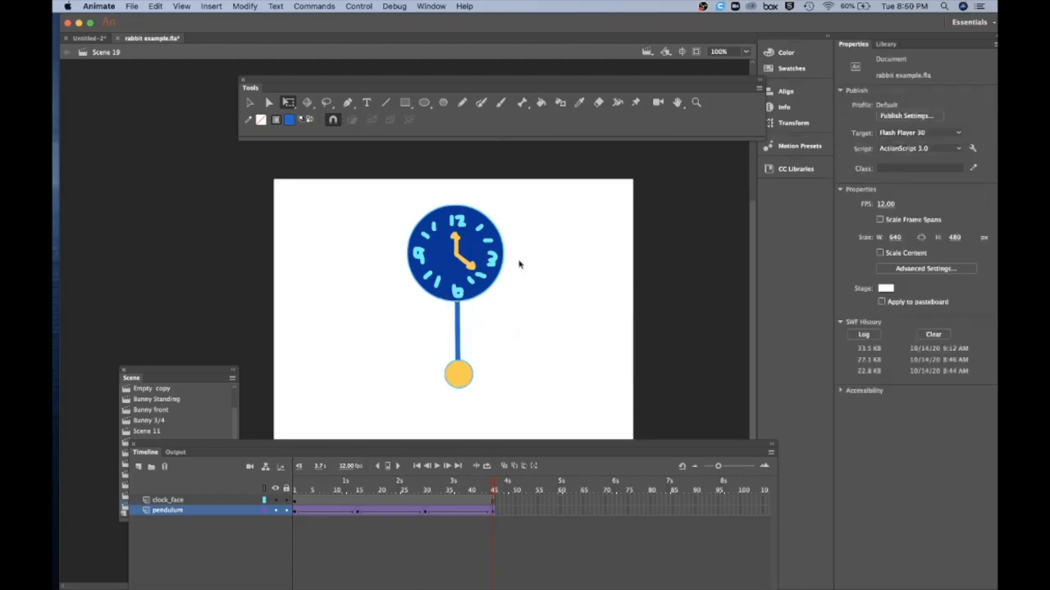
# Test the current scene to preview the pendulum's full swing.
pyautogui.click(358, 7)
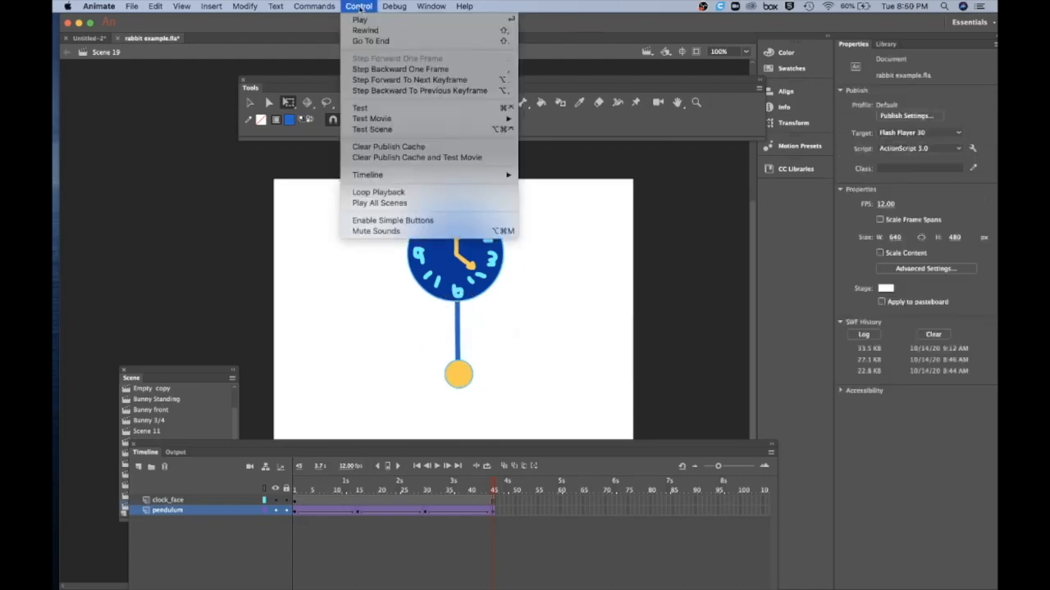
pyautogui.click(372, 130)
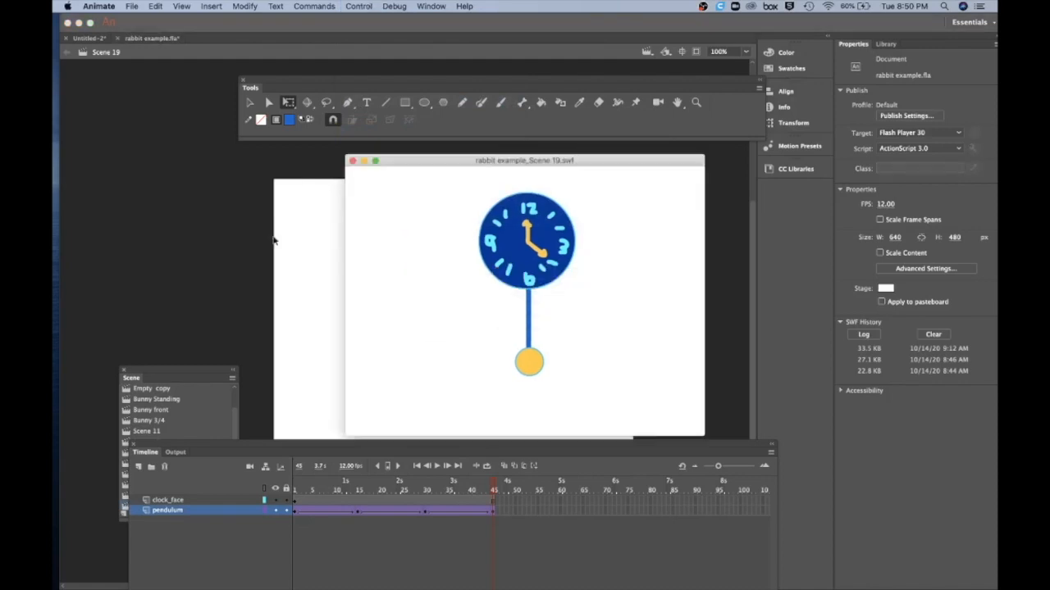